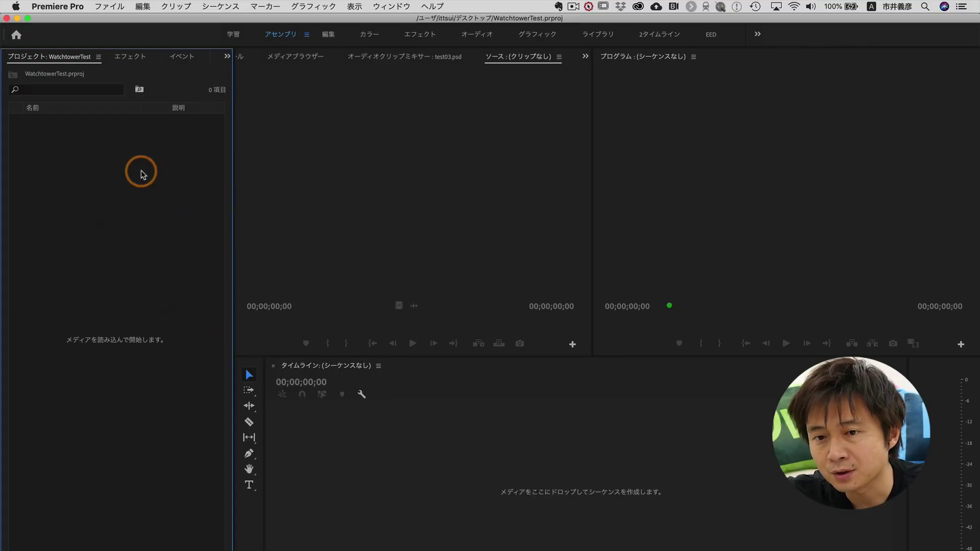
- Open the Watchtower panel from Window > Extensions and float it over the source monitor
left_click(280, 95)
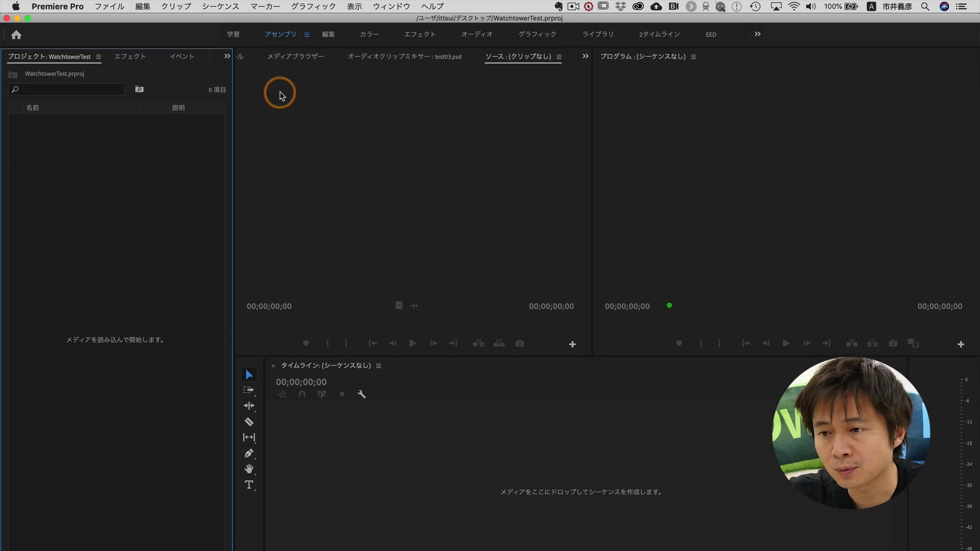
left_click(391, 7)
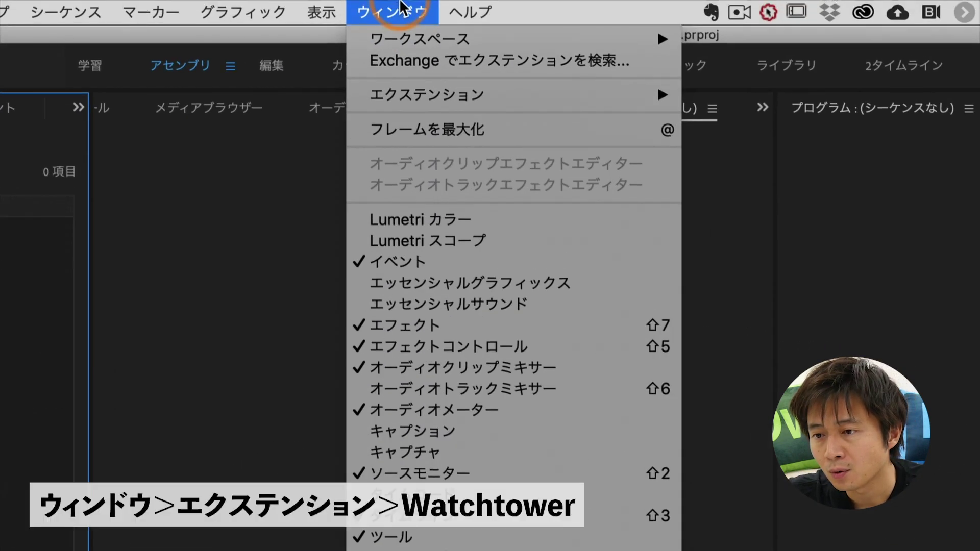
left_click(437, 97)
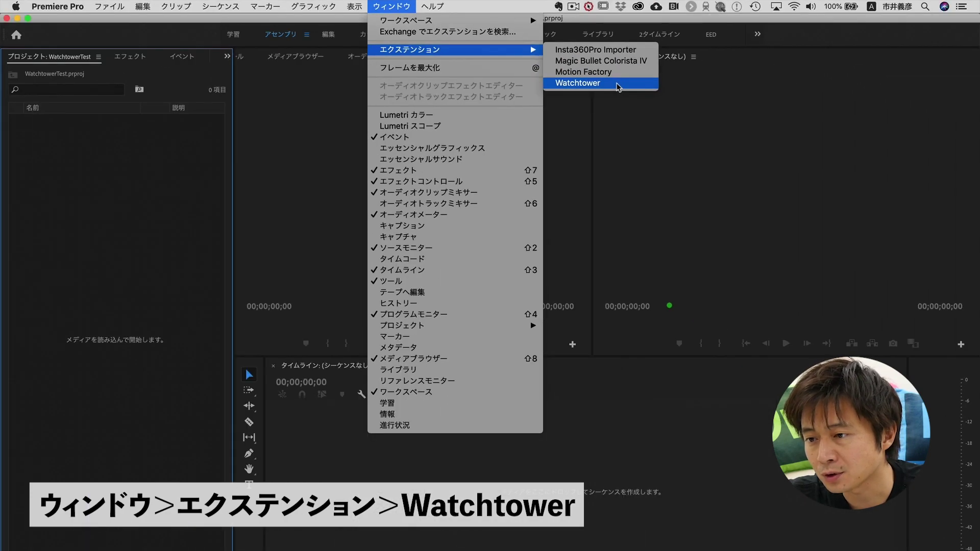
left_click(827, 168)
mouse_move(300, 257)
left_mouse_down()
mouse_move(429, 184)
mouse_move(454, 192)
left_mouse_up()
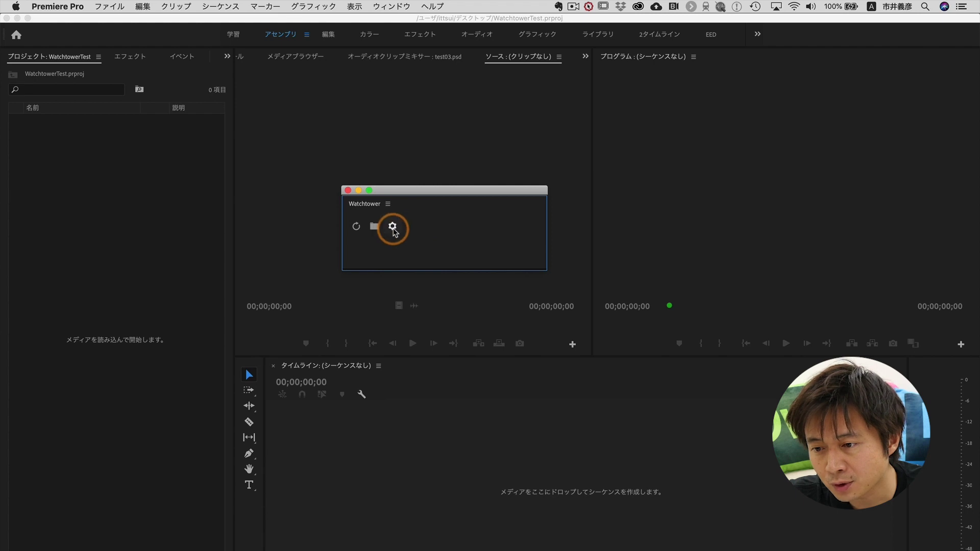
- Set Watchtower to auto-sync every 1 minute, including Premiere Pro (.prproj) files, and confirm
left_click(390, 224)
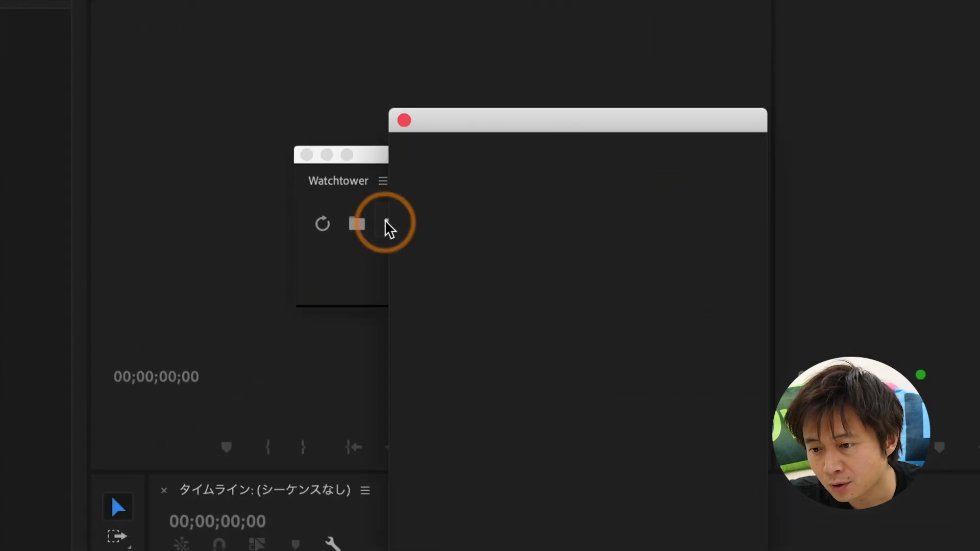
mouse_move(484, 136)
left_mouse_down()
mouse_move(489, 122)
mouse_move(456, 54)
mouse_move(433, 49)
left_mouse_up()
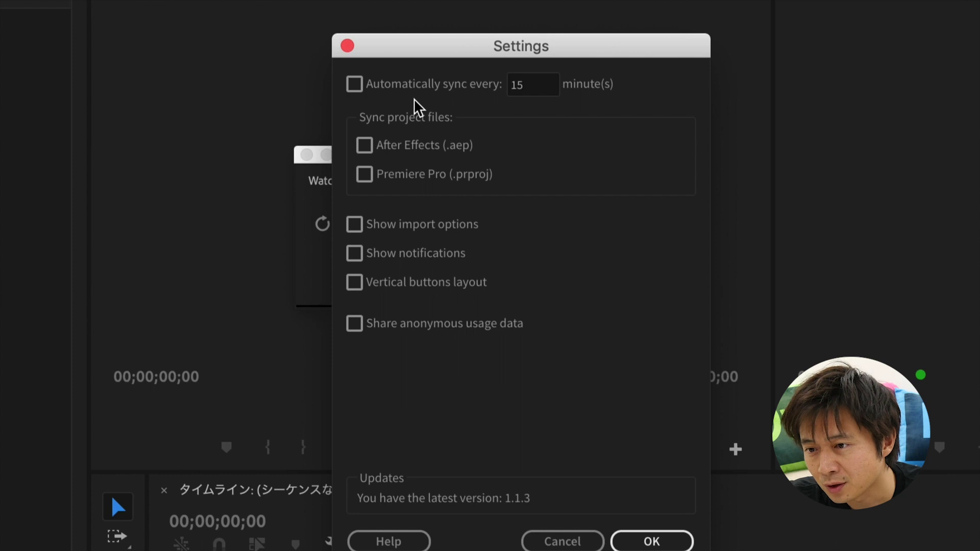
left_click_drag(488, 92, 493, 95)
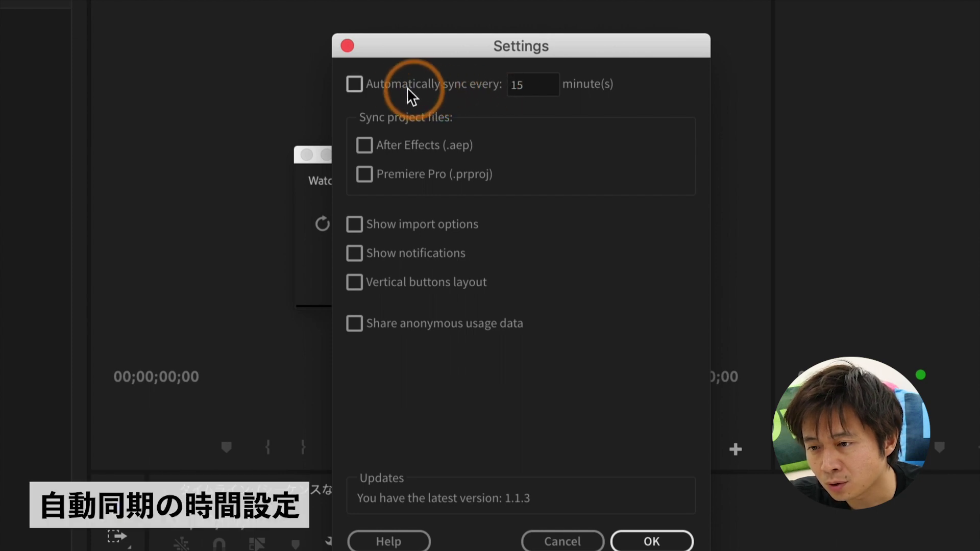
left_click_drag(407, 87, 359, 87)
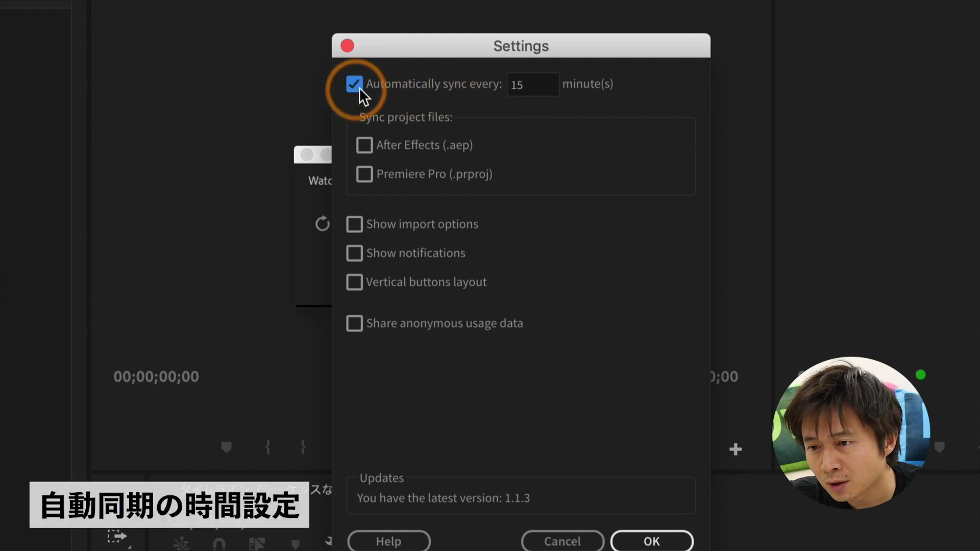
double_click(525, 86)
type("1")
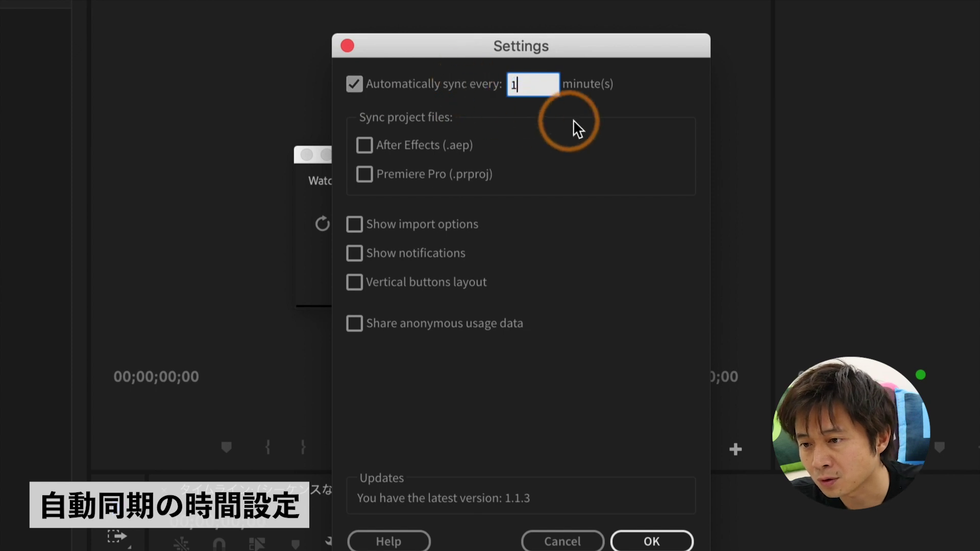
left_click(574, 121)
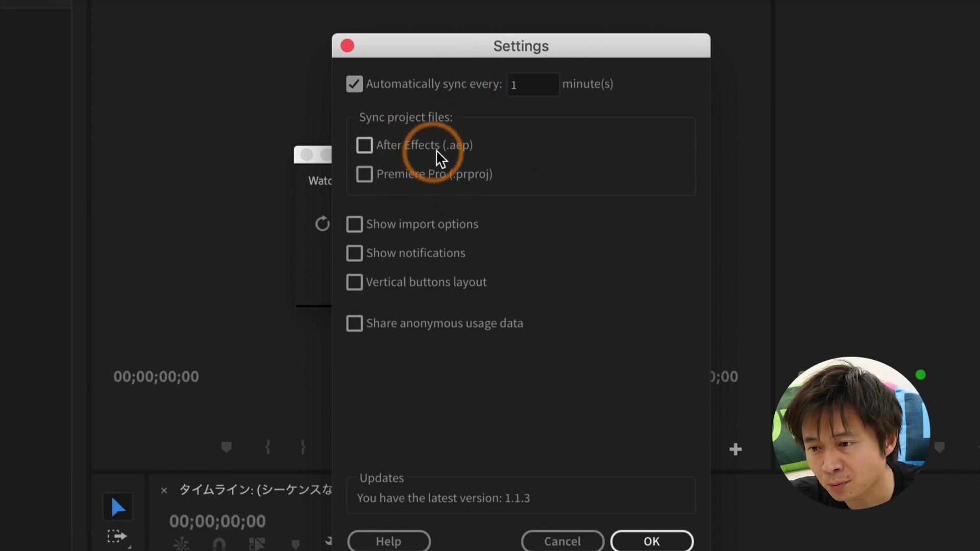
left_click(366, 174)
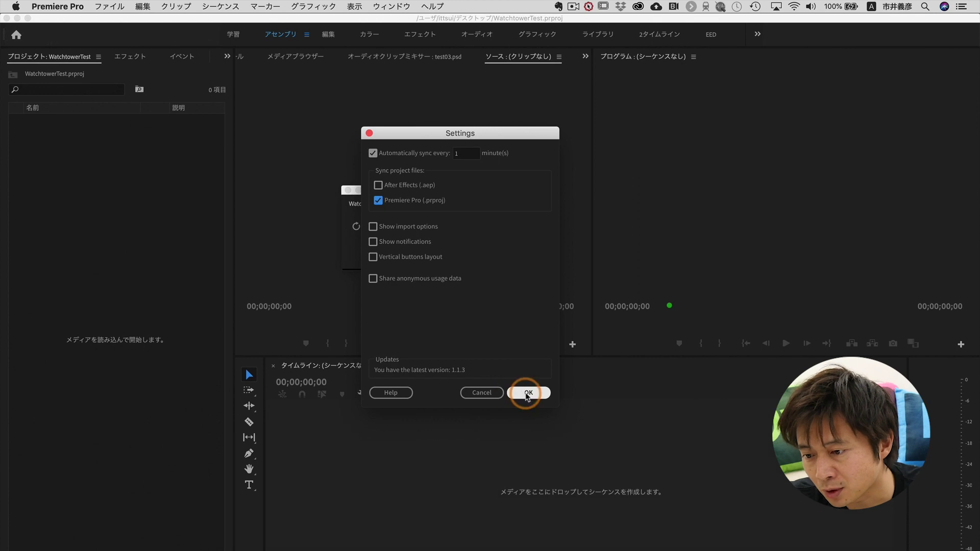
left_click(527, 393)
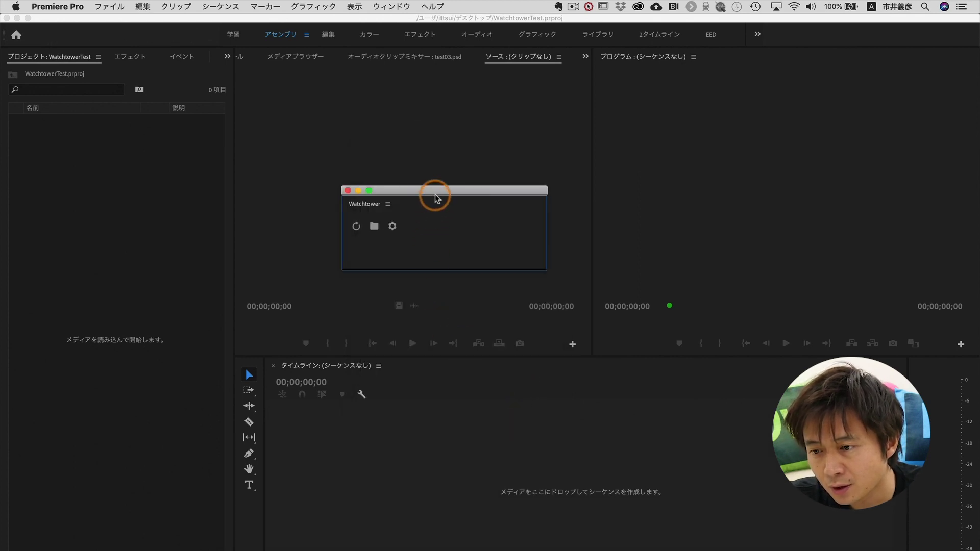
- In Watchtower, pick Desktop > test > test_A and test_B and import them as bins
left_click_drag(436, 197, 400, 205)
left_click(338, 234)
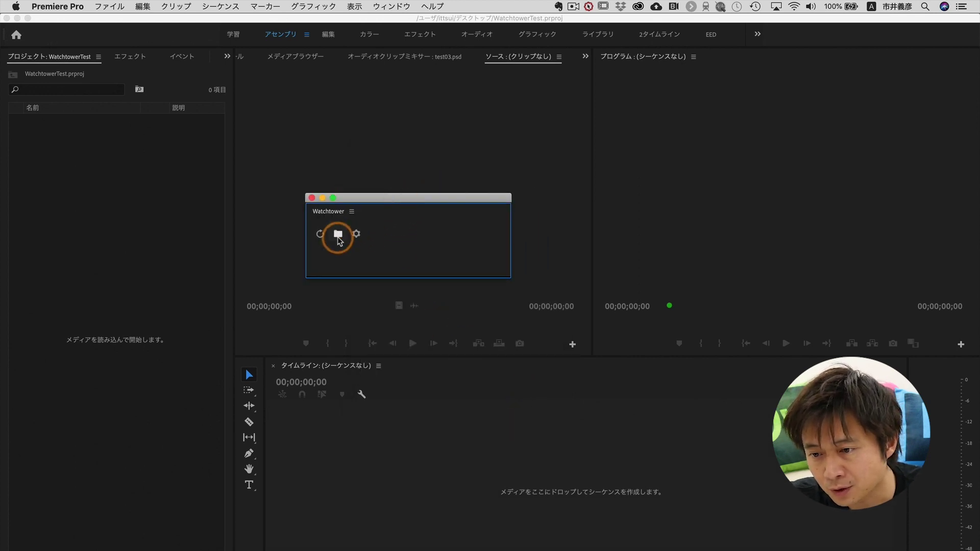
left_click(343, 237)
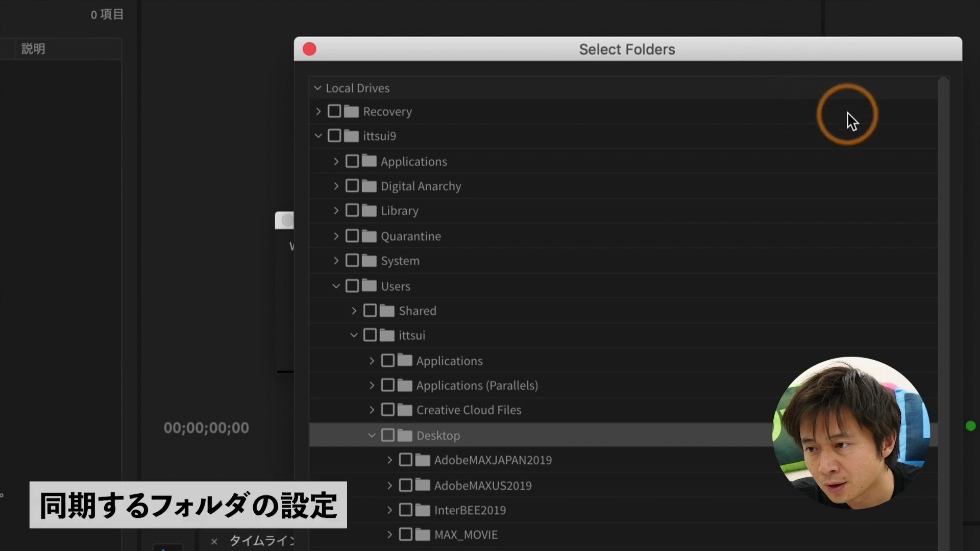
scroll(546, 339, "down", 2)
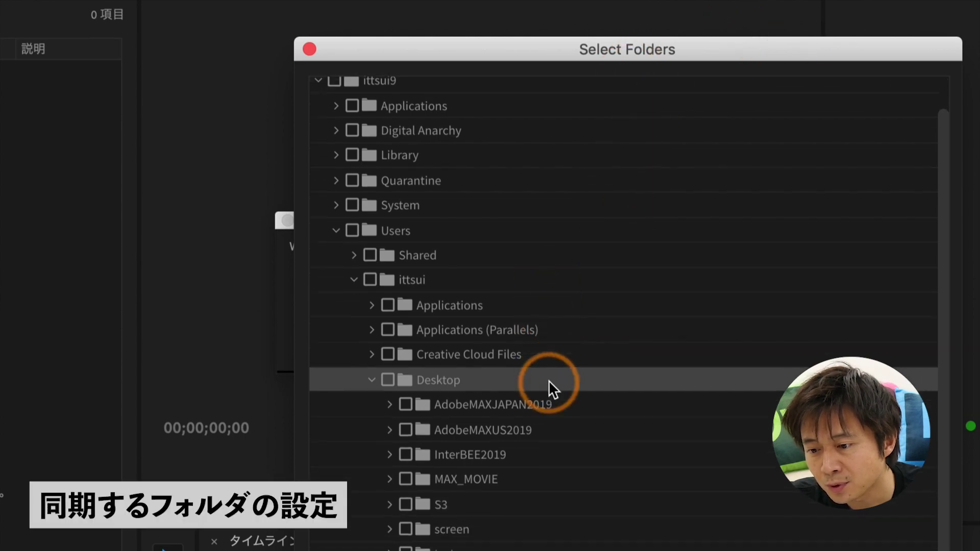
scroll(551, 389, "down", 8)
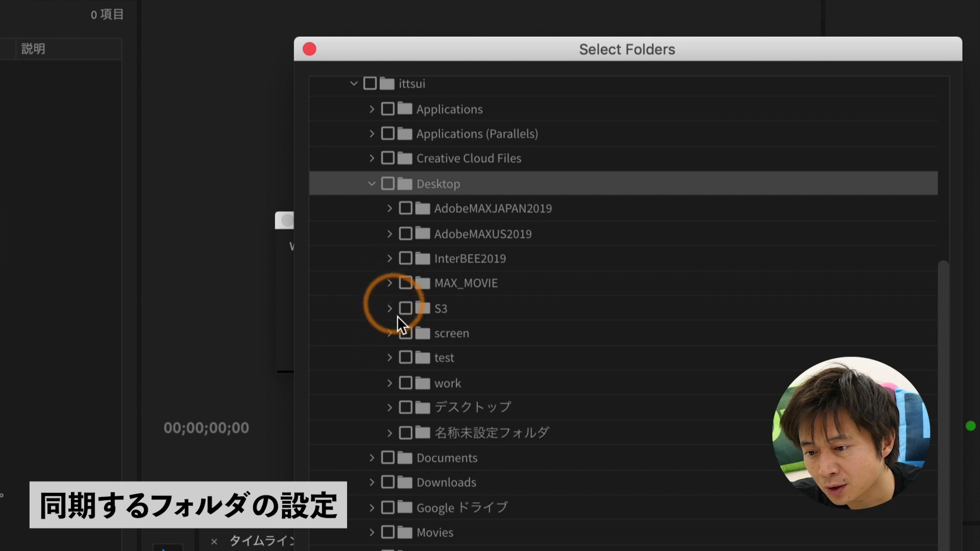
left_click(391, 359)
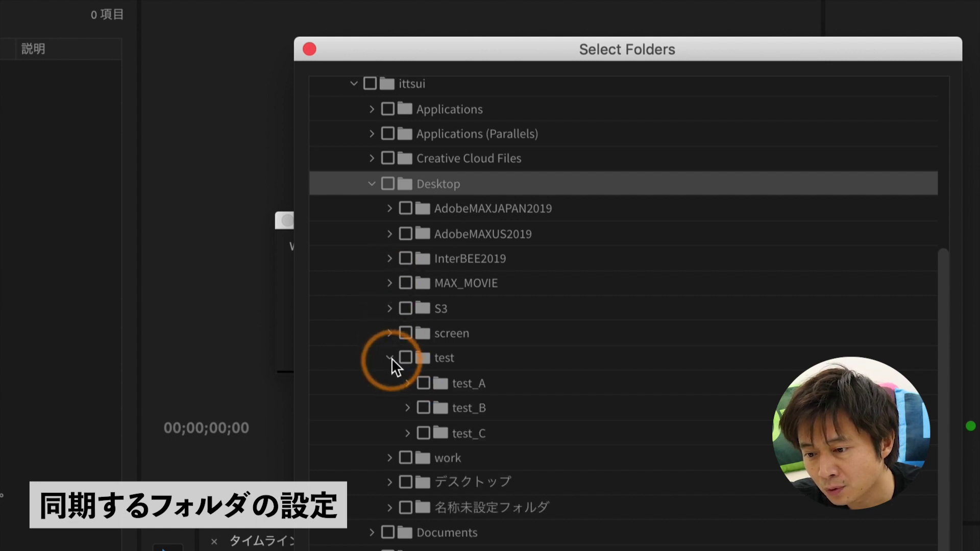
scroll(392, 359, "down", 3)
left_click(423, 311)
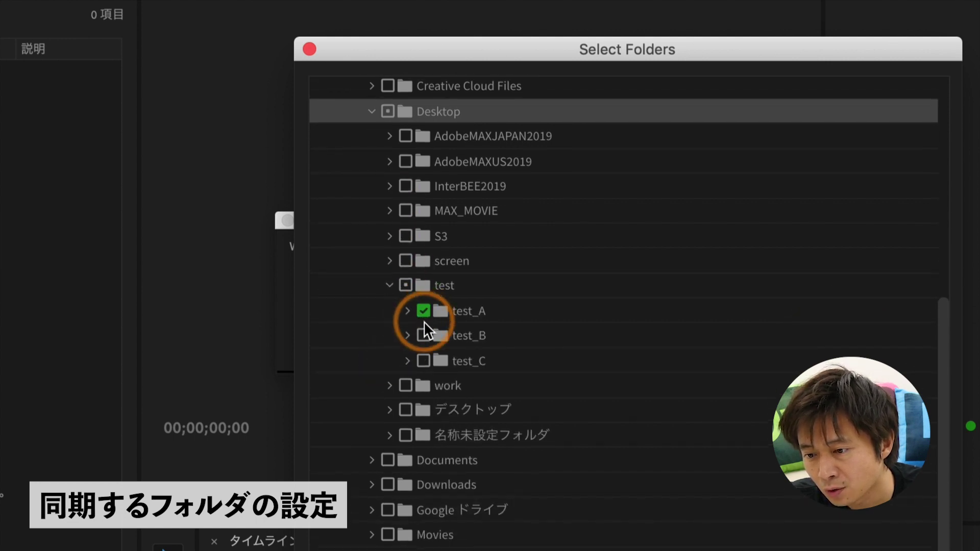
left_click(423, 336)
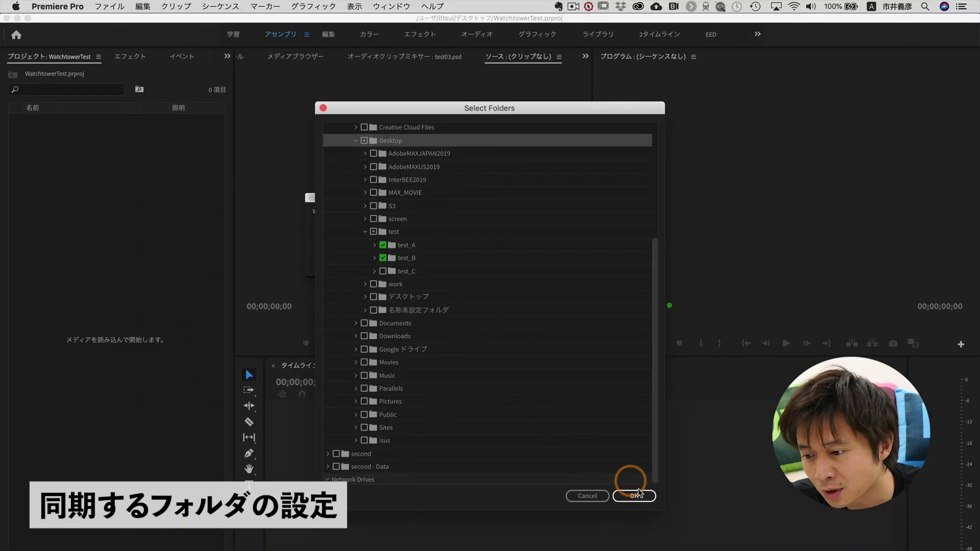
left_click(635, 496)
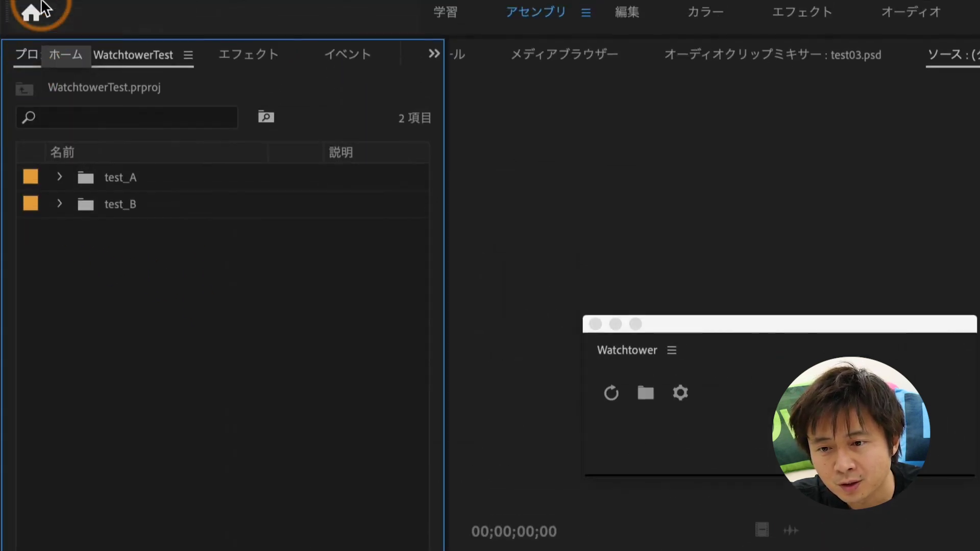
- Expand the test_A and test_B bins and load test02.psd into the source monitor
left_click(31, 120)
left_click(62, 229)
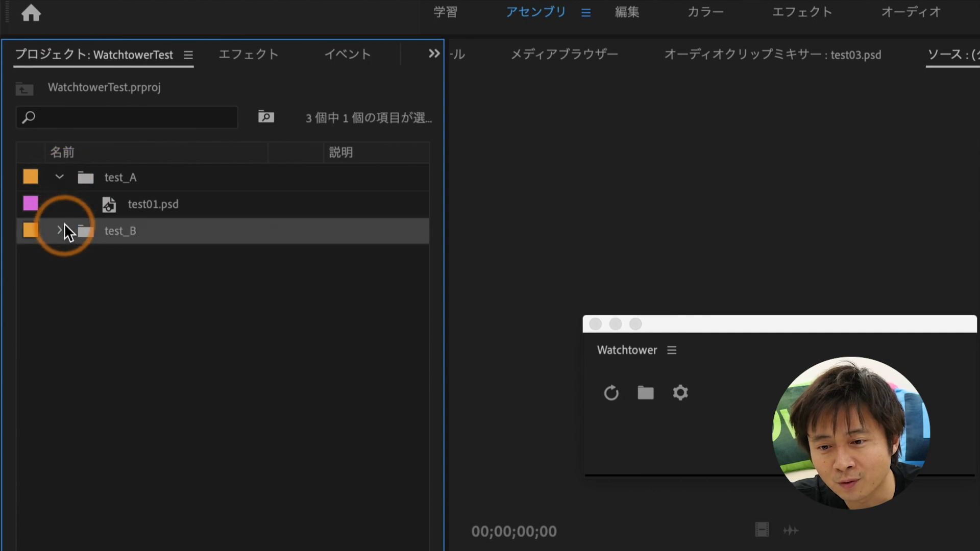
left_click(61, 230)
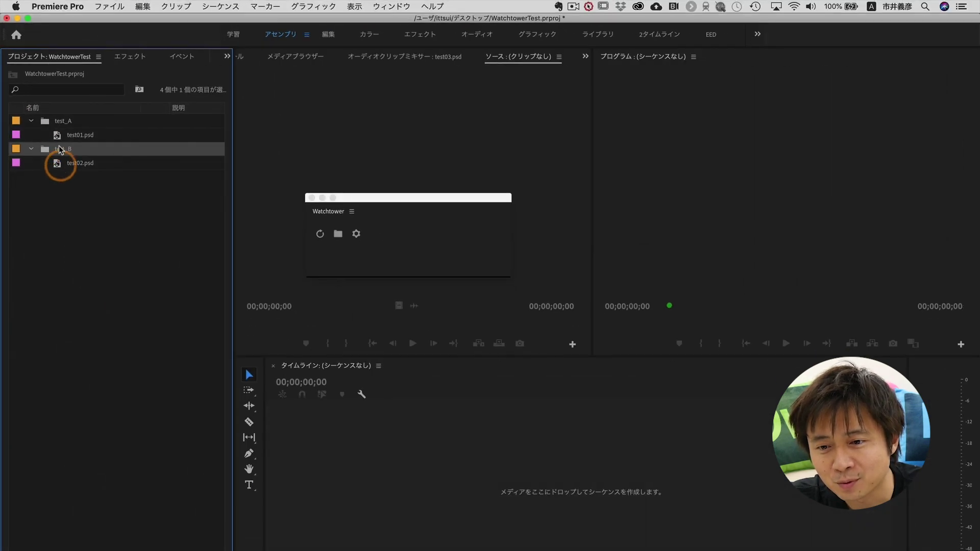
double_click(67, 135)
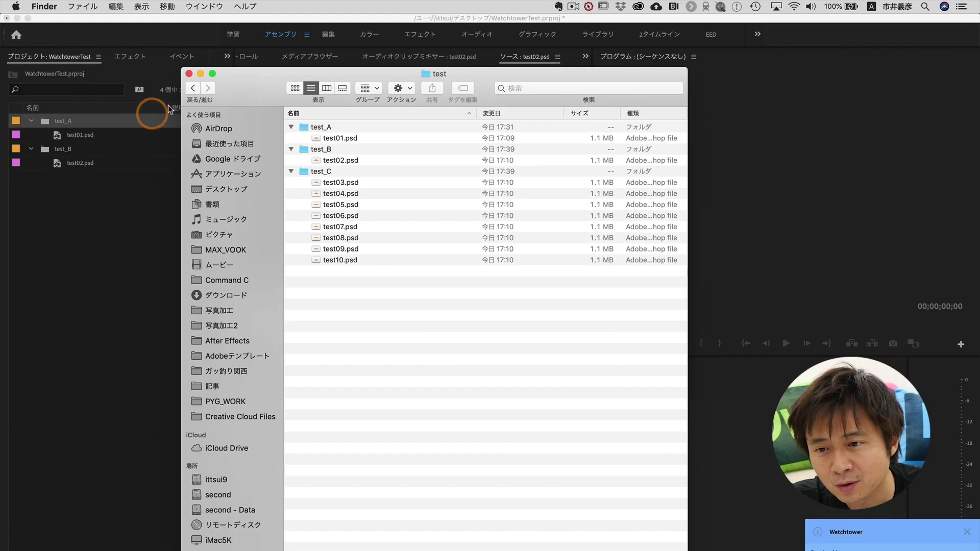
- Move Finder aside, place Watchtower beside the source monitor, and sync the bins
left_click_drag(254, 78, 516, 245)
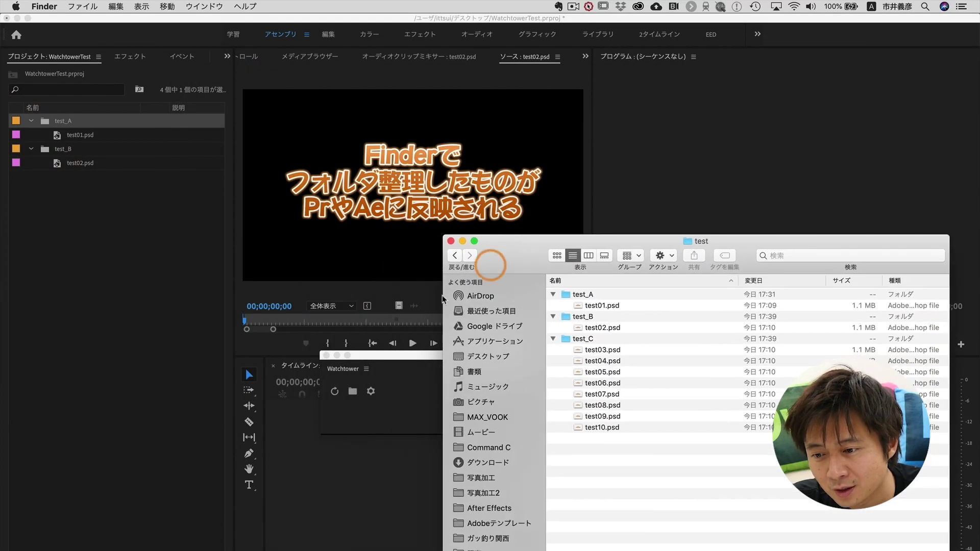
left_click_drag(383, 355, 257, 206)
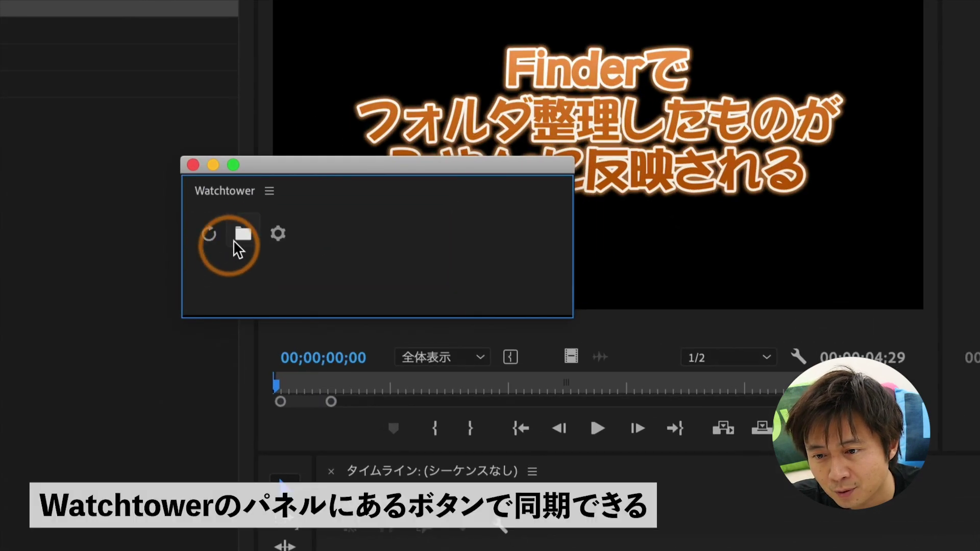
left_click(209, 236)
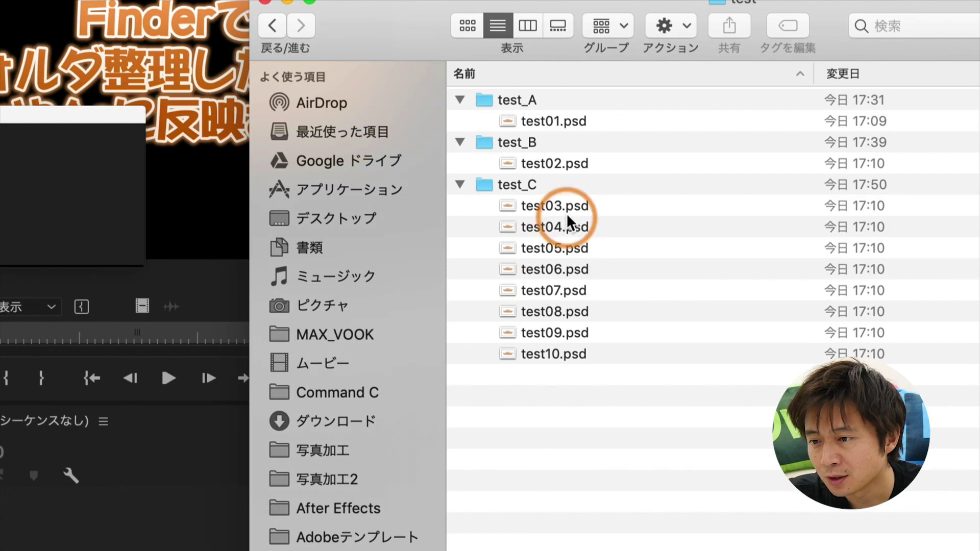
- In Finder, move test03.psd from test_C into the test_A folder
left_click(511, 102)
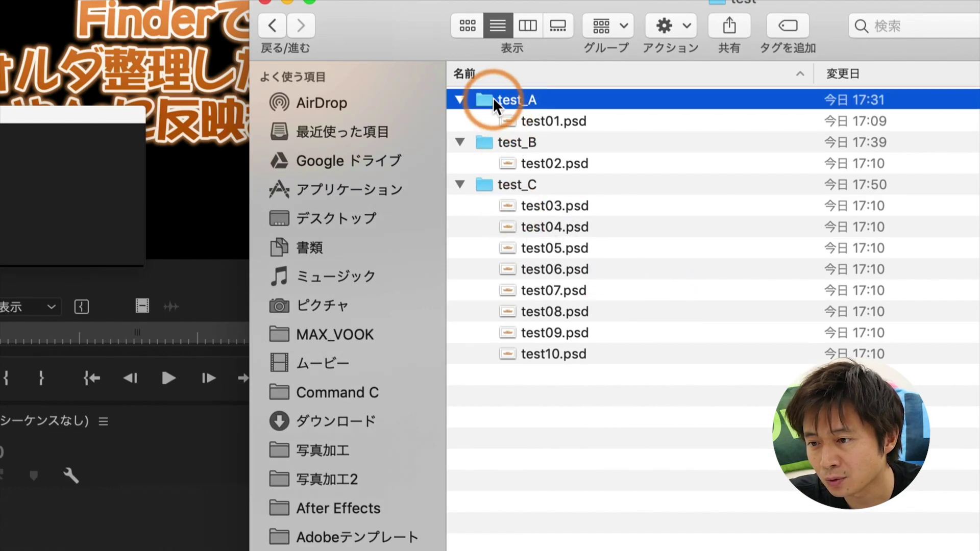
left_click(561, 205)
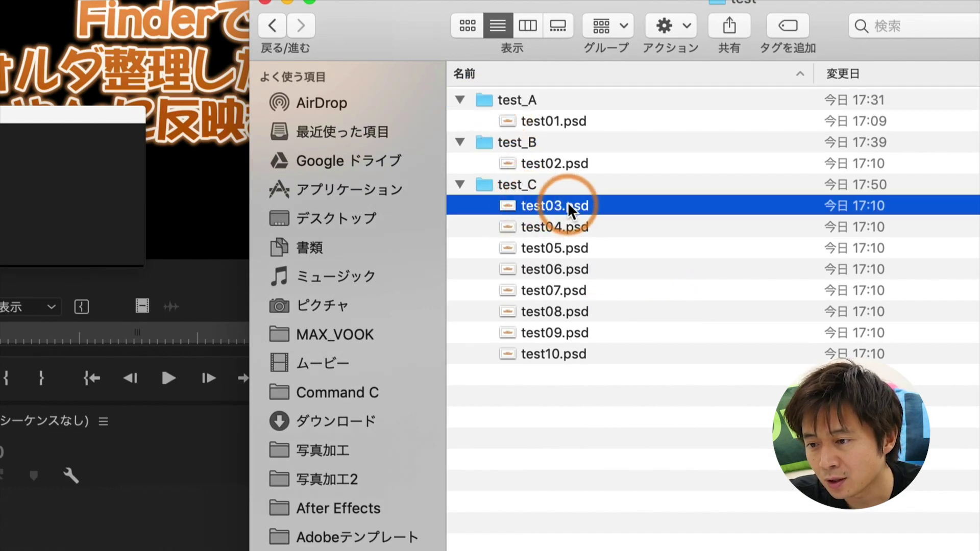
left_click_drag(562, 205, 521, 102)
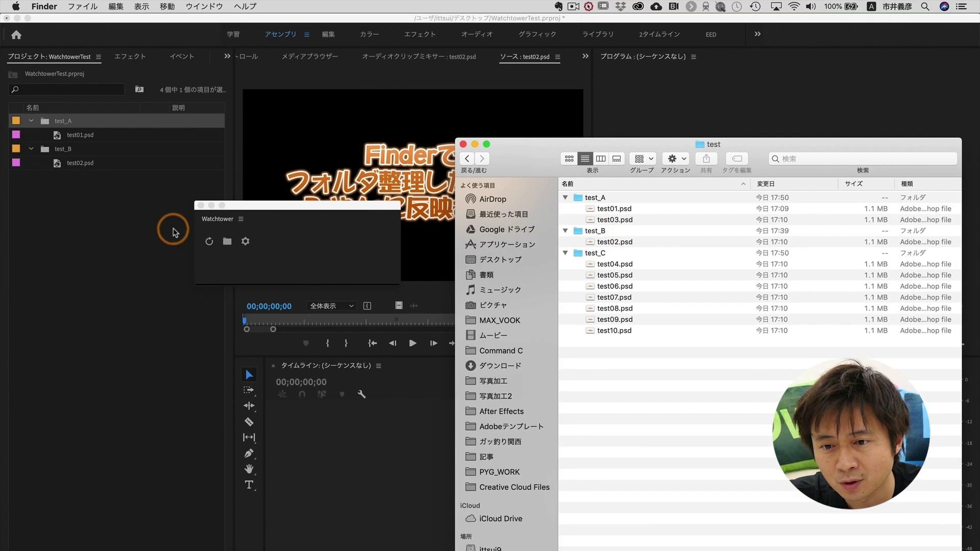
- Re-sync Premiere's bins so test03.psd appears in test_A, then move Watchtower aside
left_click(142, 243)
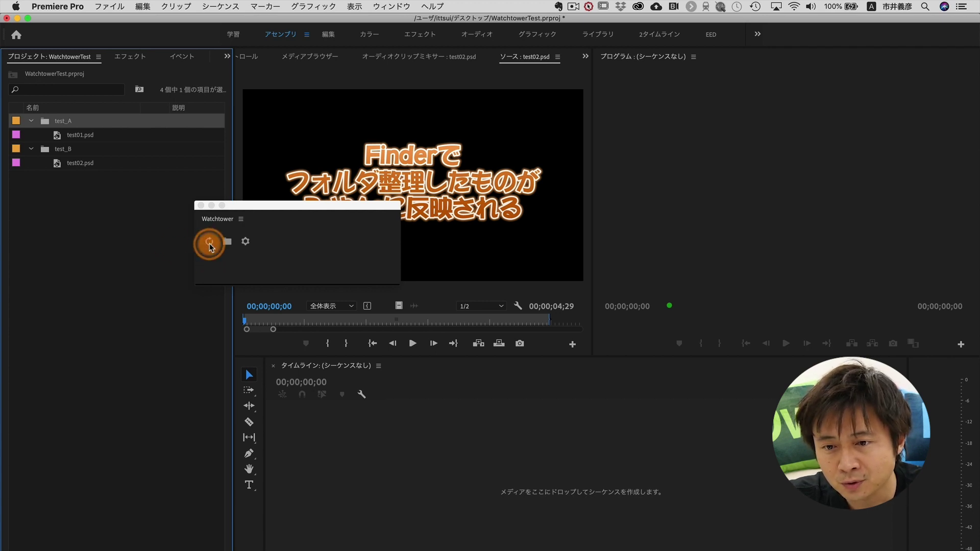
left_click(210, 243)
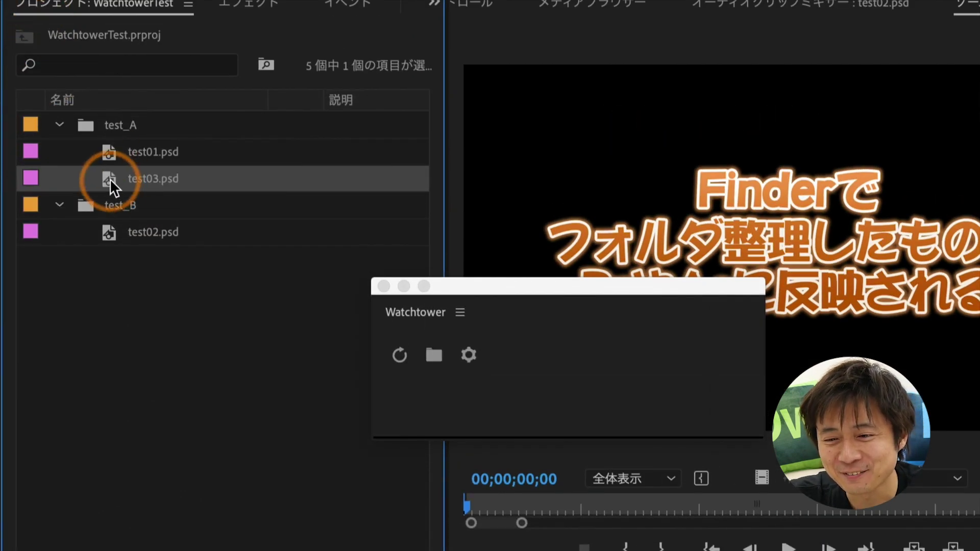
left_click(413, 279)
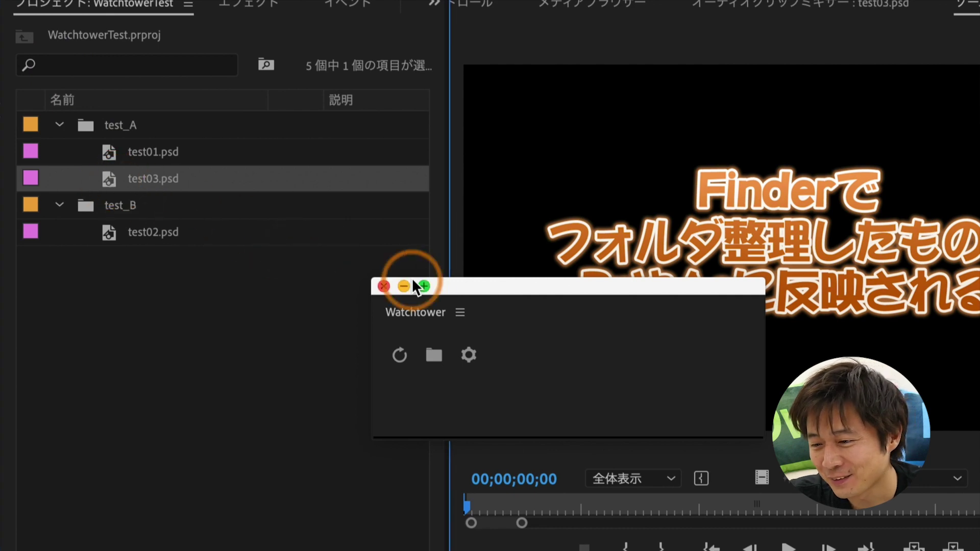
left_click(474, 284)
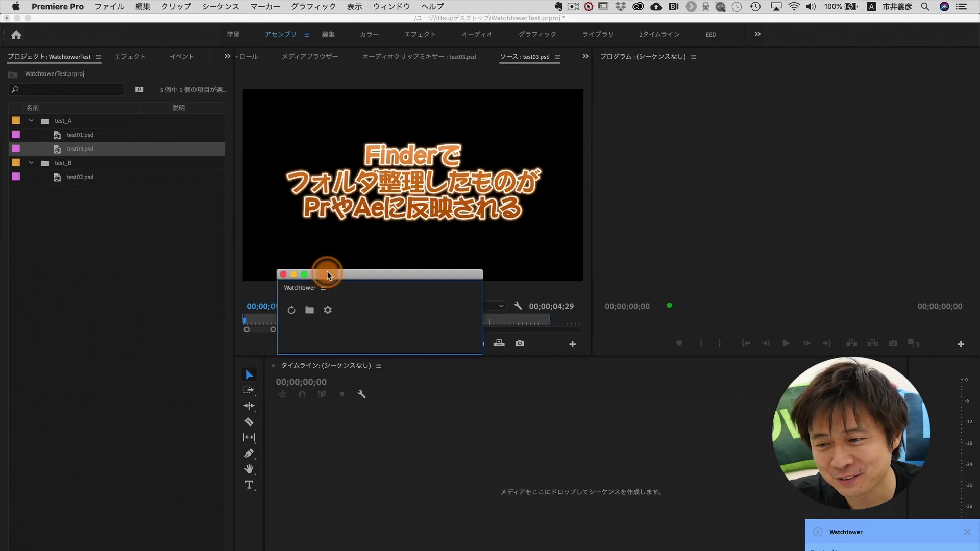
left_click_drag(246, 207, 345, 286)
key("super+Tab")
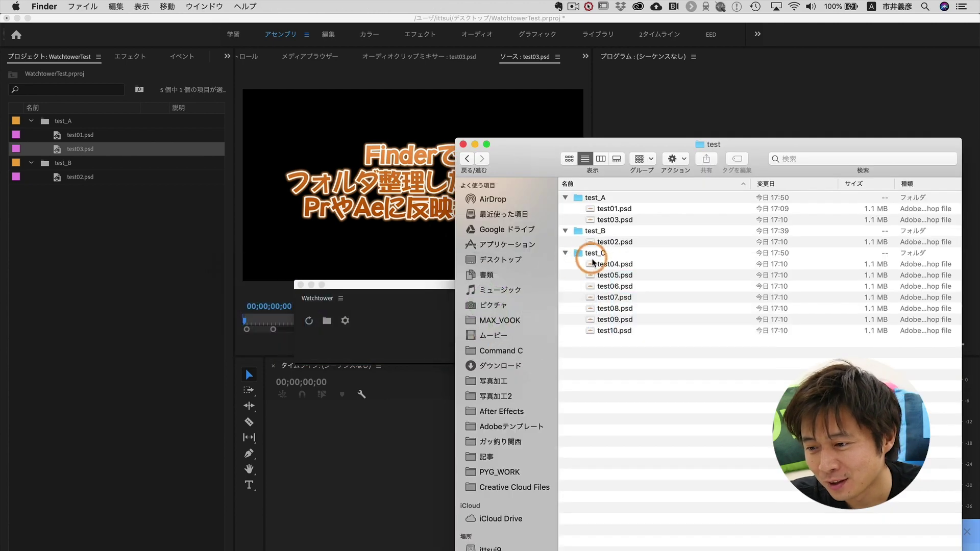
- In Finder, move test04–test10.psd from test_C into the test_A folder
left_click(594, 264)
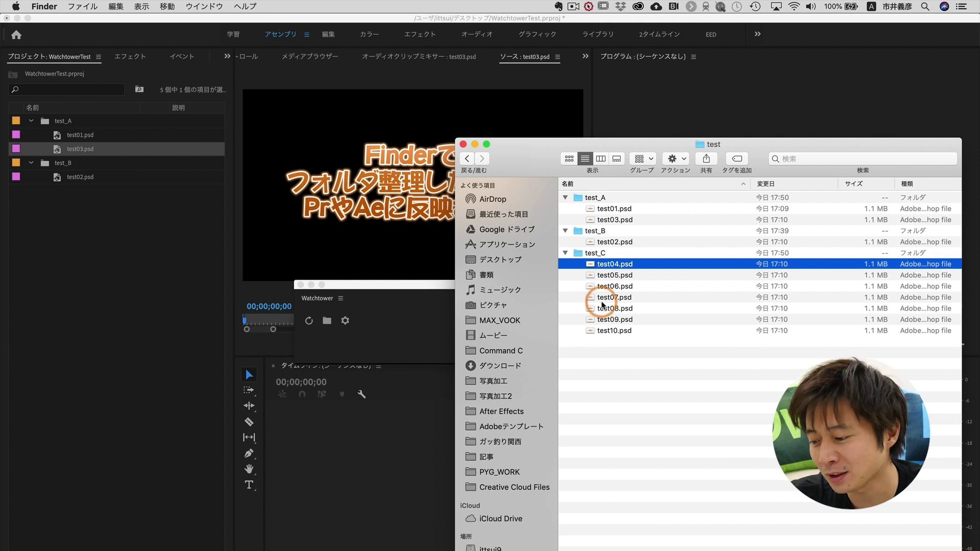
left_click(603, 330, "shift")
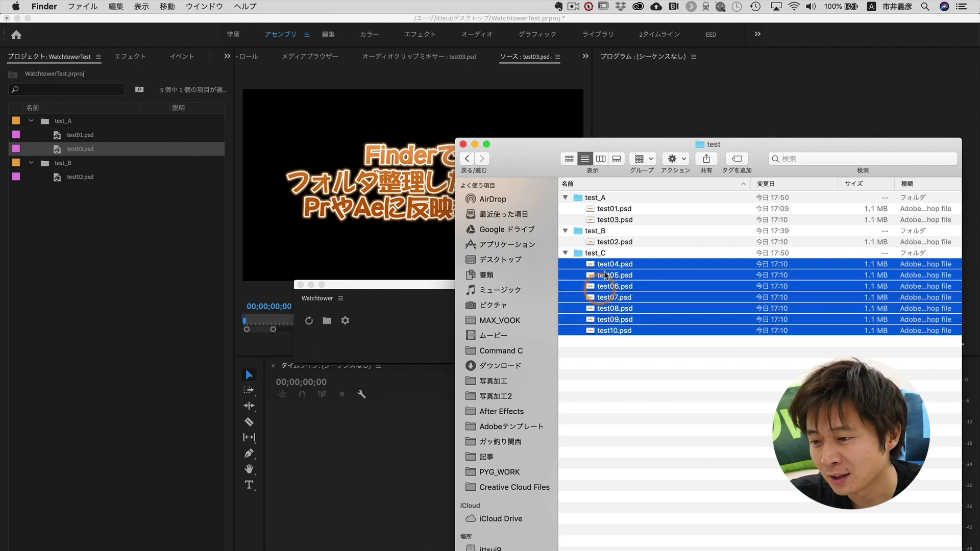
left_click_drag(611, 269, 589, 198)
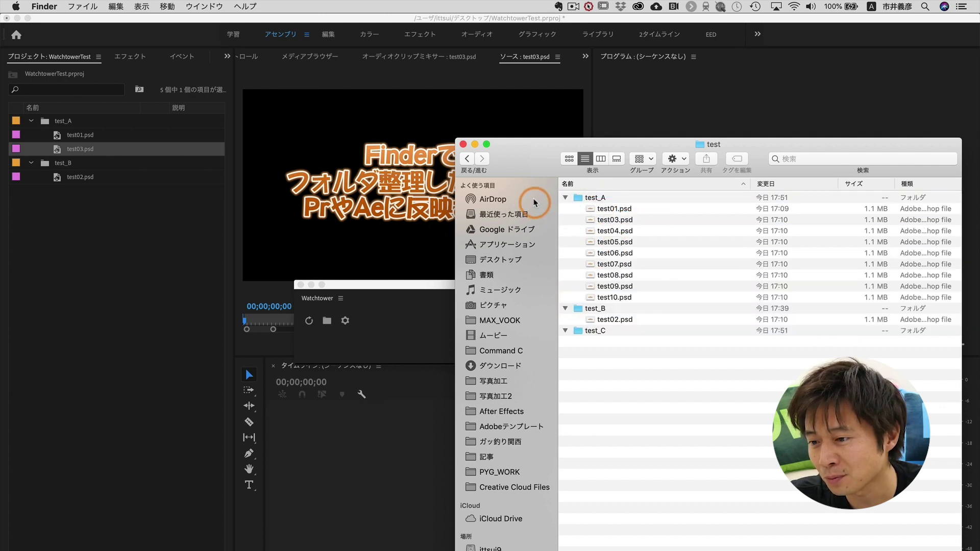
- Back in Premiere Pro, re-sync the Watchtower bins to pull in the moved files
left_click(154, 347)
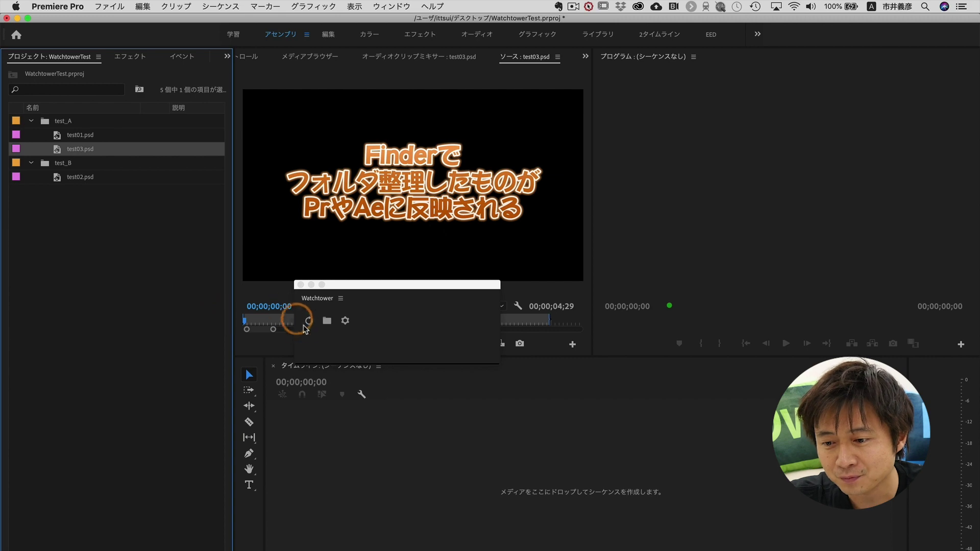
left_click(309, 321)
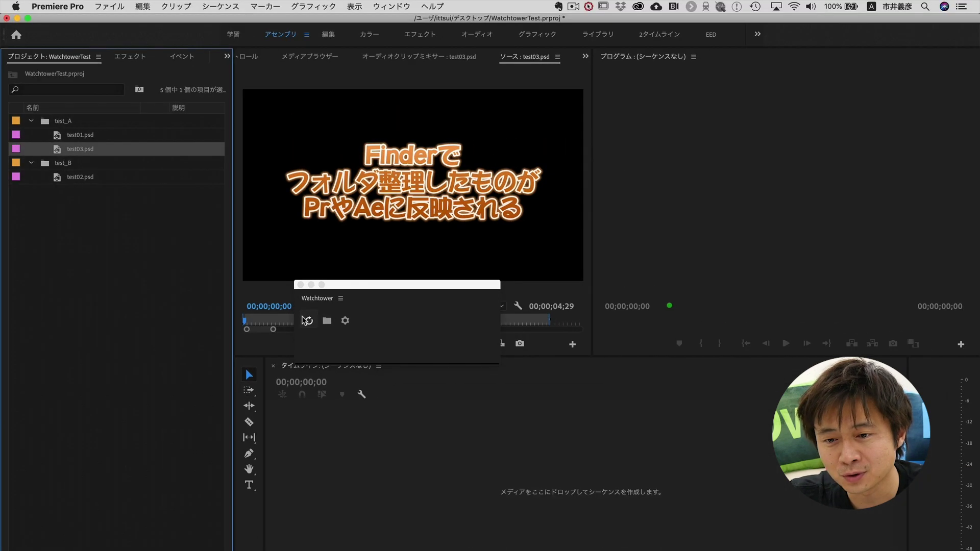
left_click(306, 320)
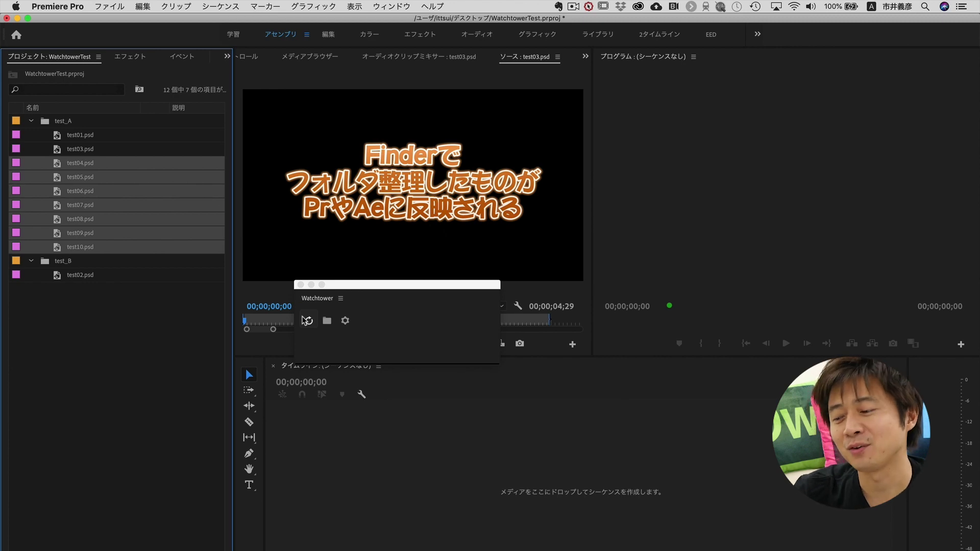
- Deselect the newly added files and collapse the test_A bin
left_click(286, 342)
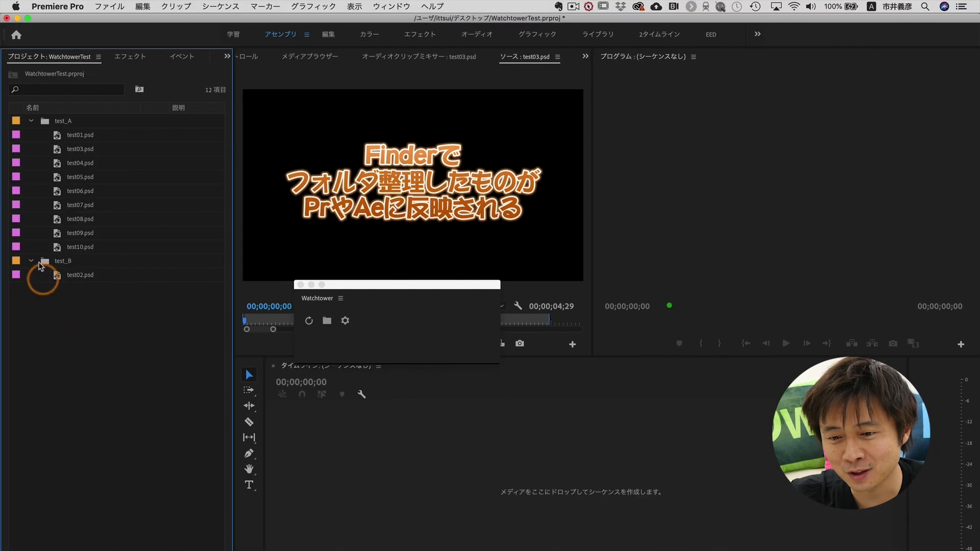
left_click(36, 121)
left_click(31, 121)
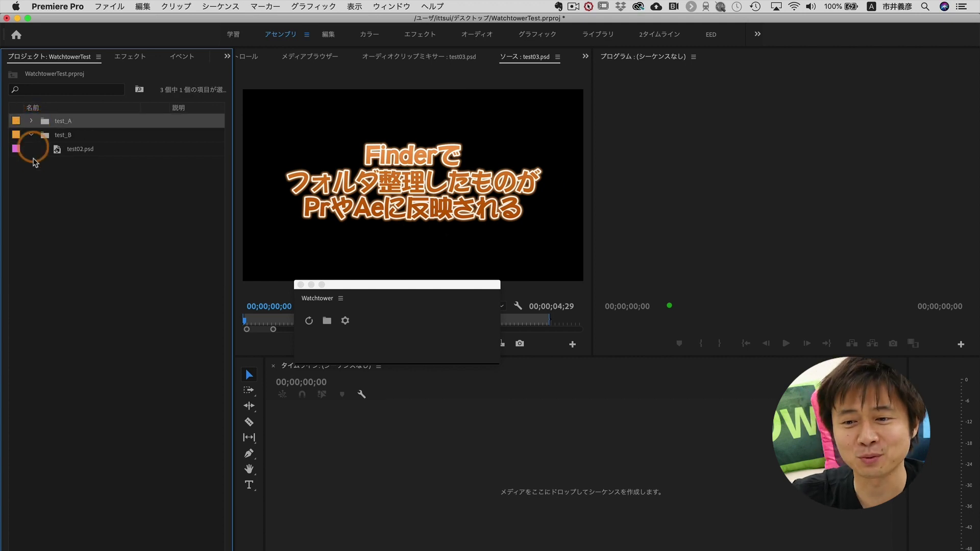
left_click(115, 290)
- Import all ten PSDs from the test_A folder through Premiere's standard import dialog
double_click(116, 287)
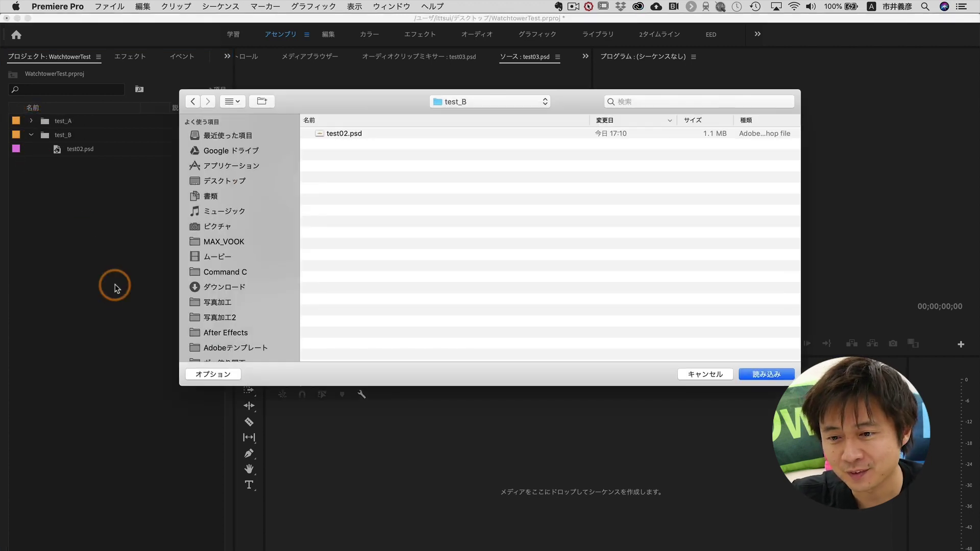
left_click(442, 101)
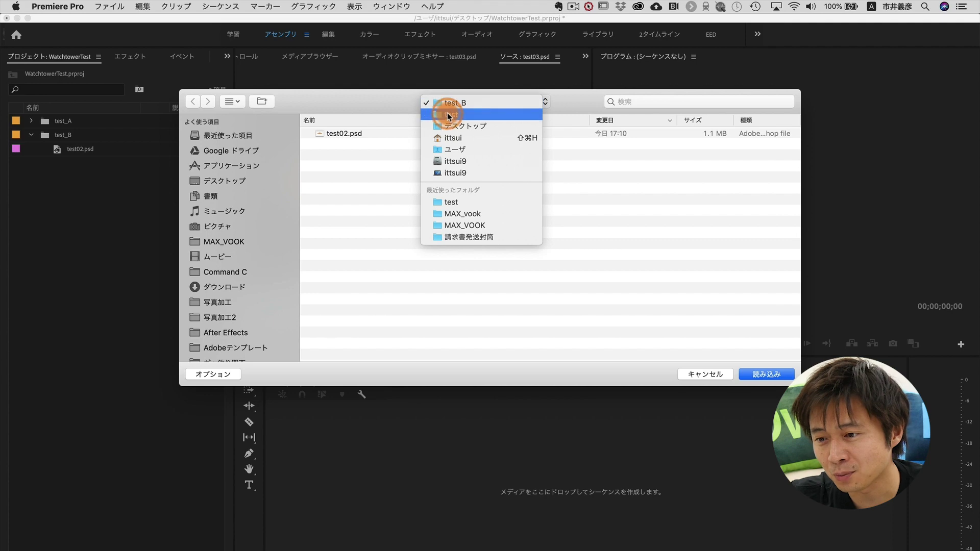
left_click(447, 112)
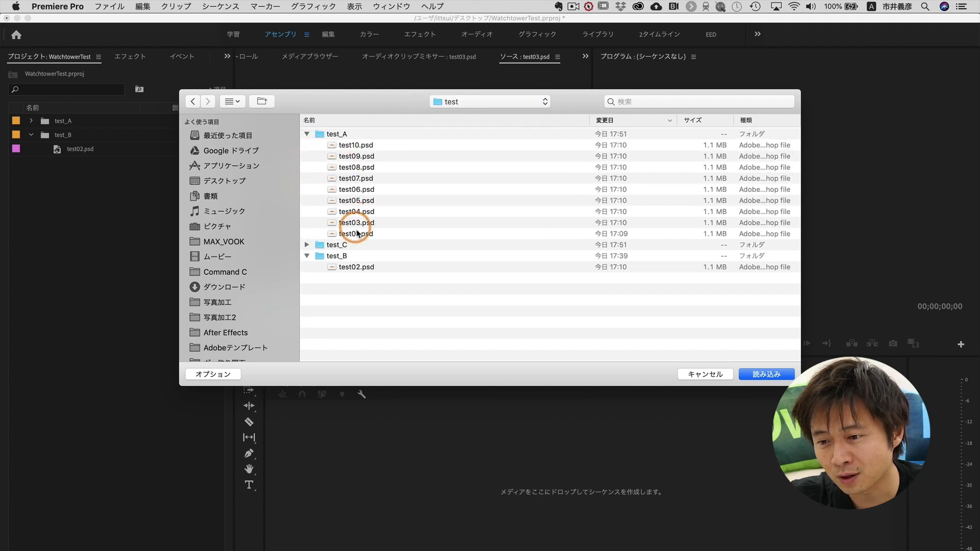
left_click(356, 233)
left_click(353, 145, "shift")
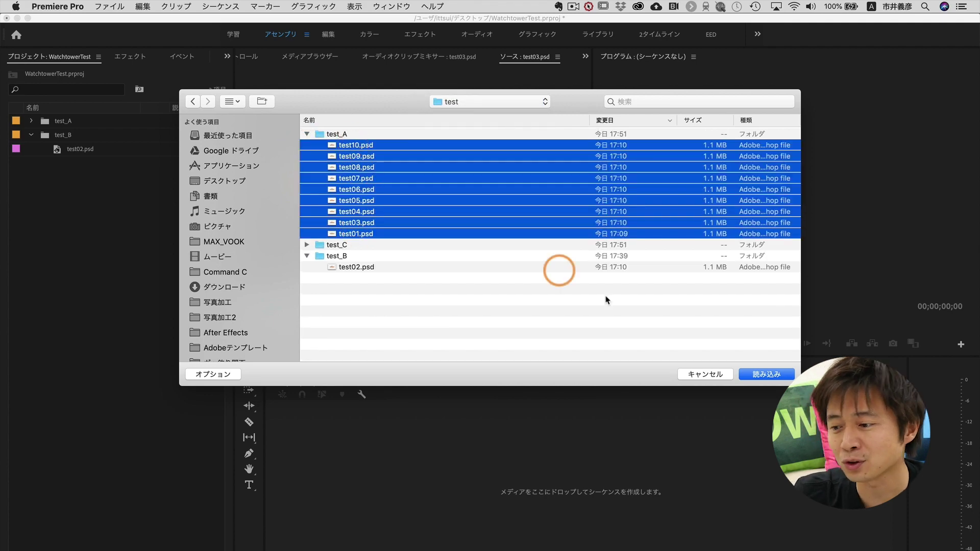
left_click(770, 372)
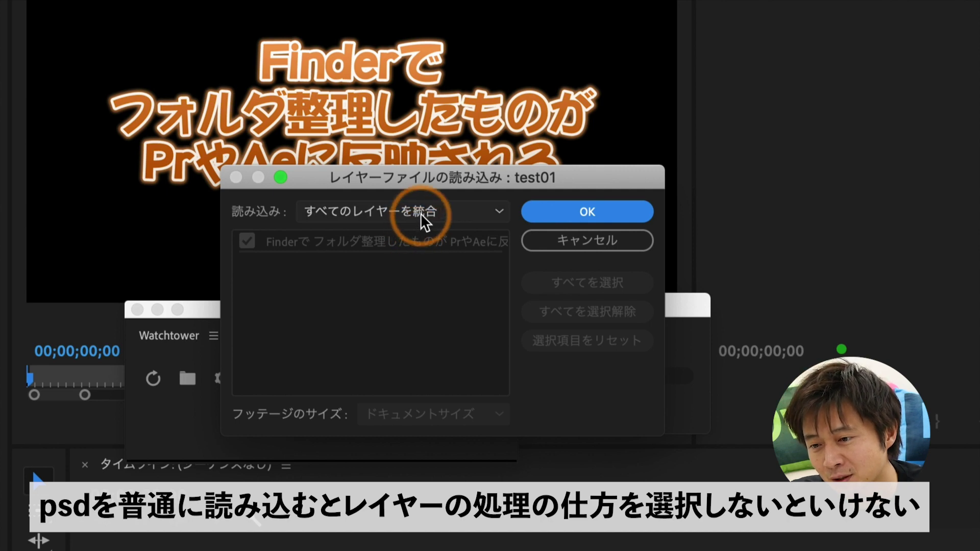
- Import each PSD with Merge All Layers (すべてのレイヤーを統合), confirming every file's layer dialog
left_click(422, 212)
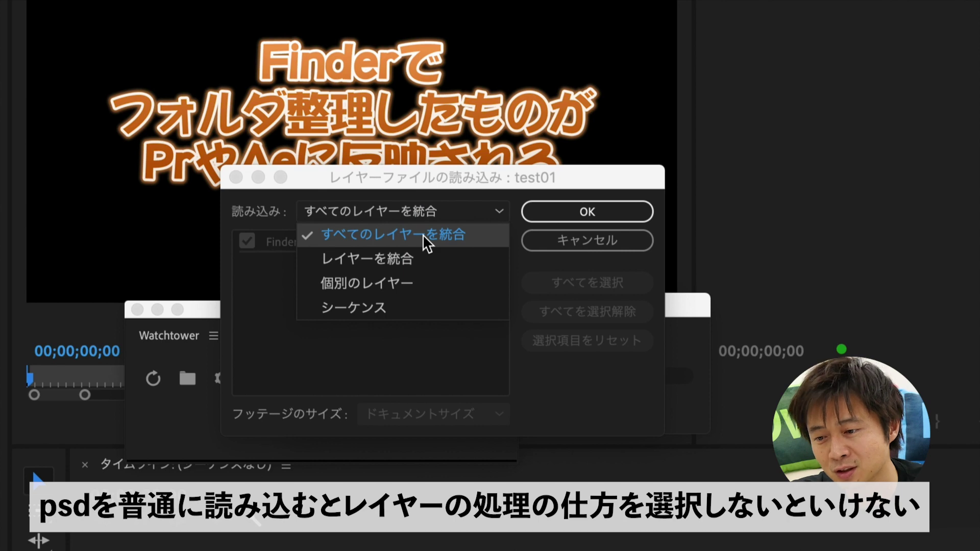
left_click(403, 207)
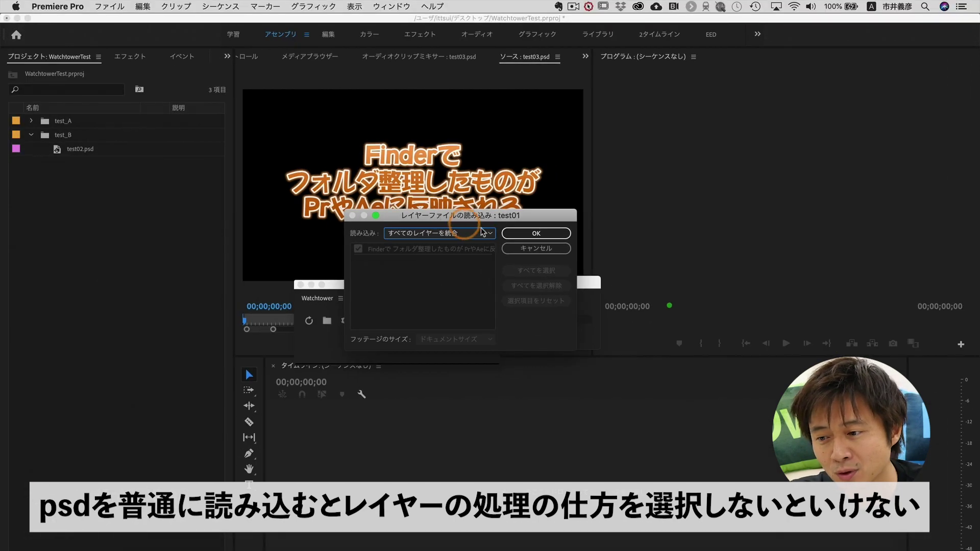
left_click(519, 233)
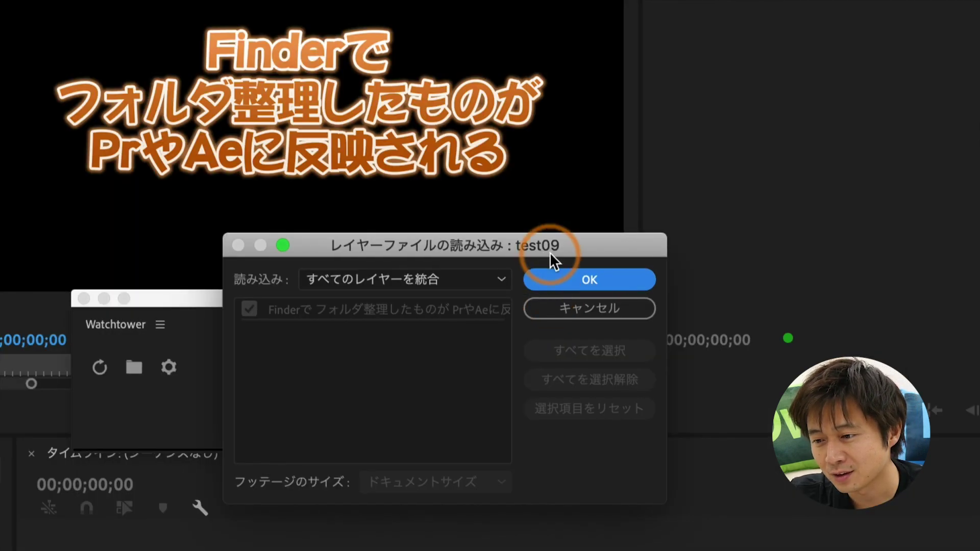
key("Return")
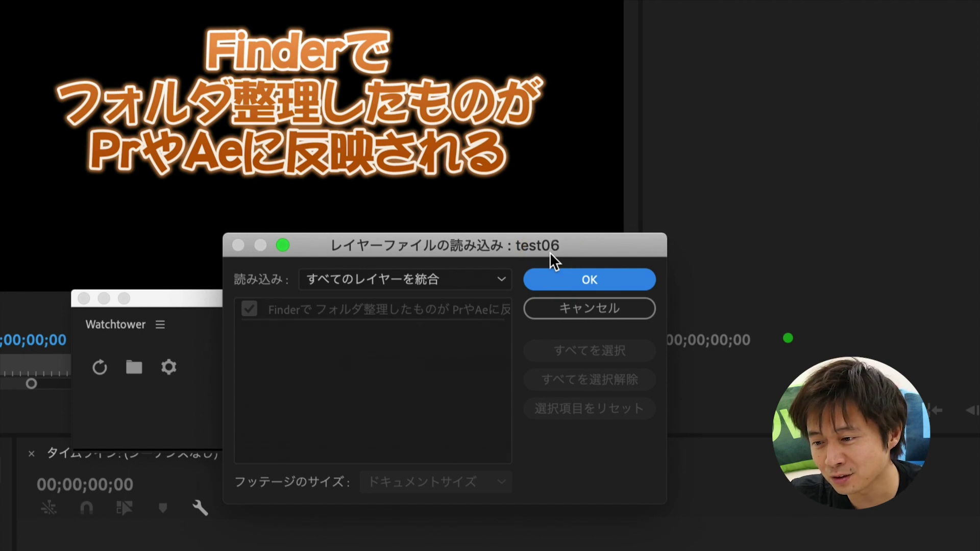
key("Return")
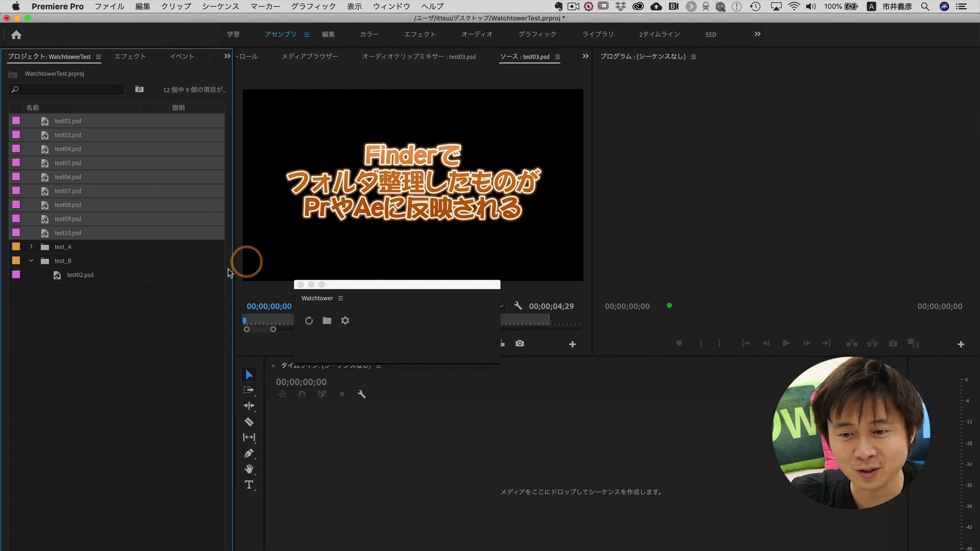
- Deselect the imported files and expand test_A to reveal its own test01–test10.psd
left_click(56, 247)
left_click(62, 231)
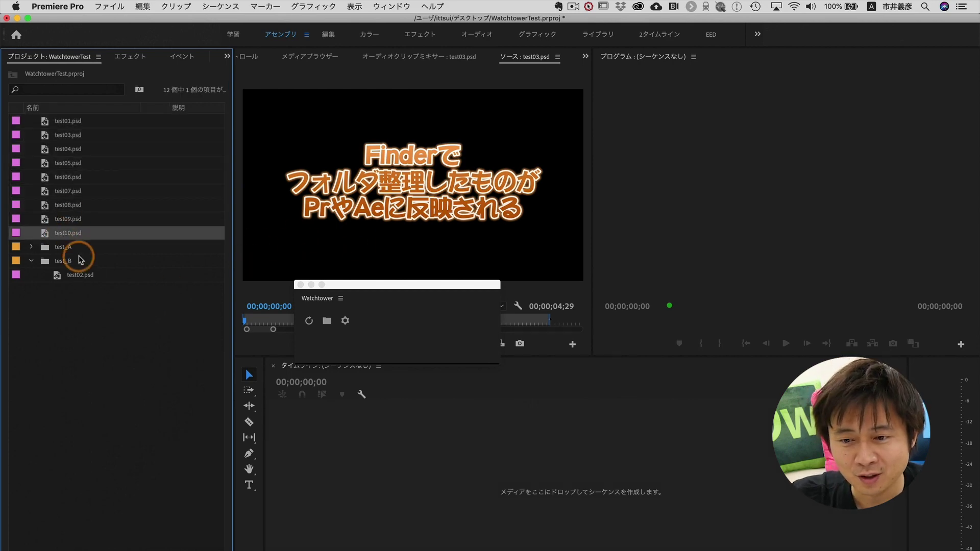
left_click(31, 247)
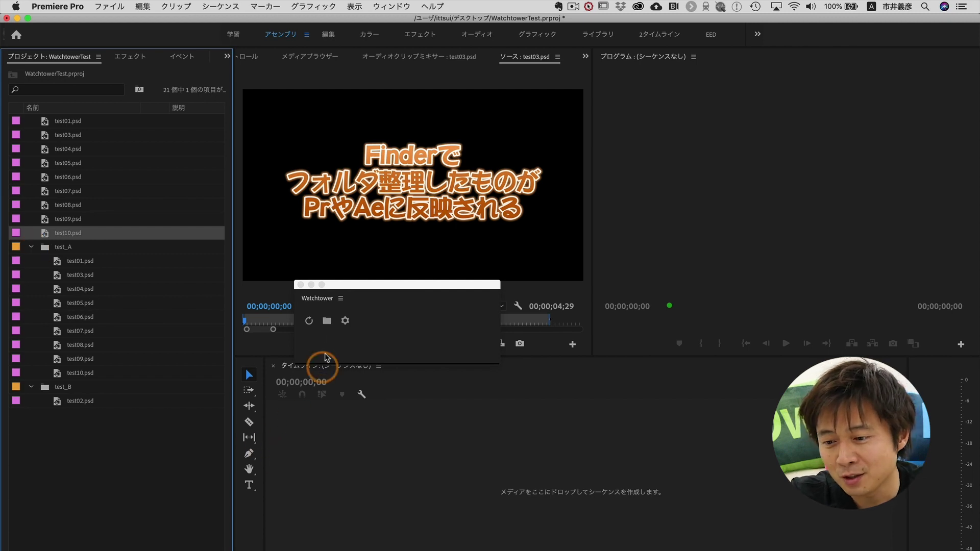
left_click(311, 324)
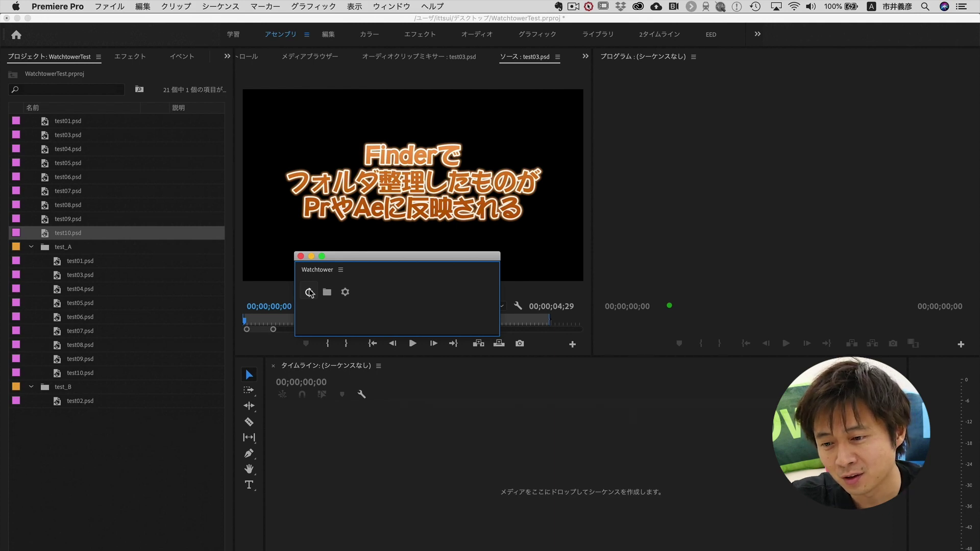
- Enable Watchtower's Show notifications, leaving import options off, and run a bin sync
left_click(346, 292)
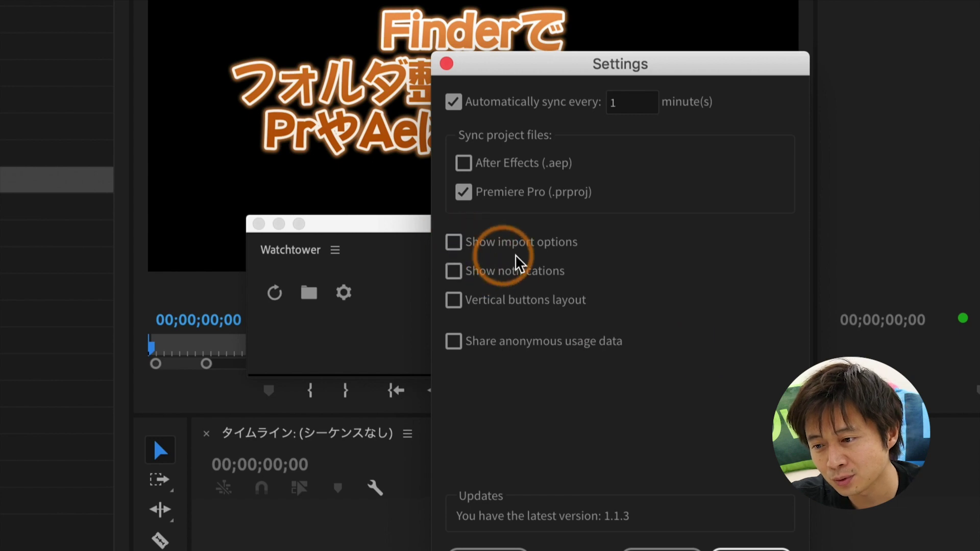
left_click(454, 243)
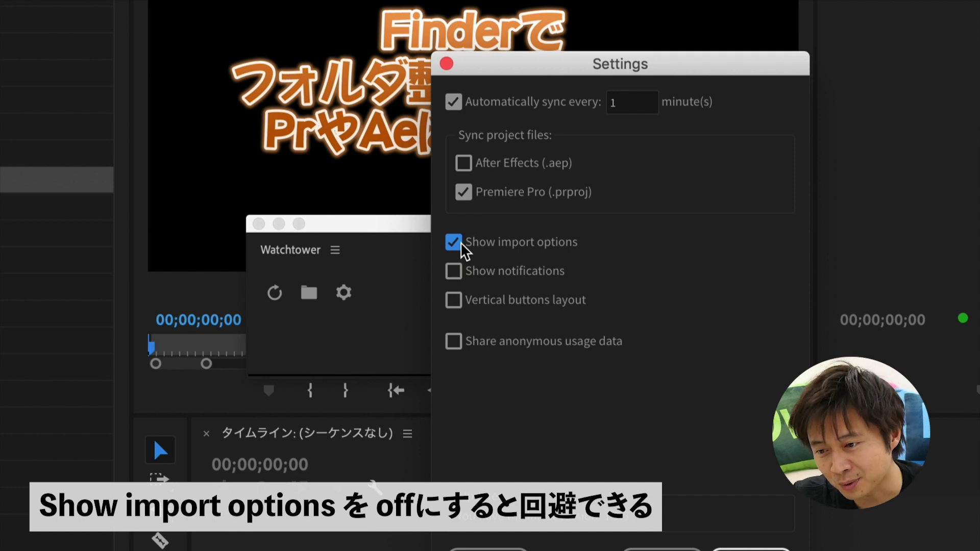
left_click(456, 244)
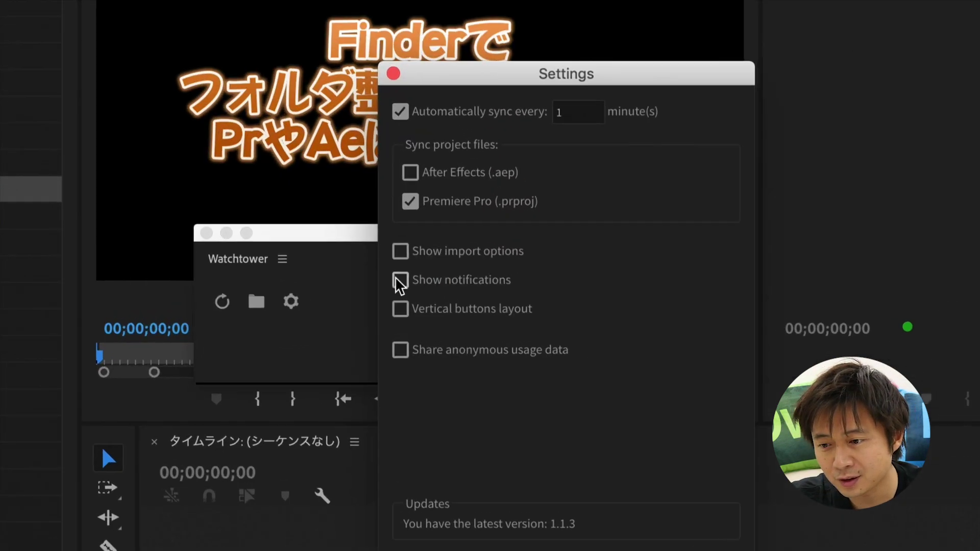
left_click_drag(397, 278, 463, 290)
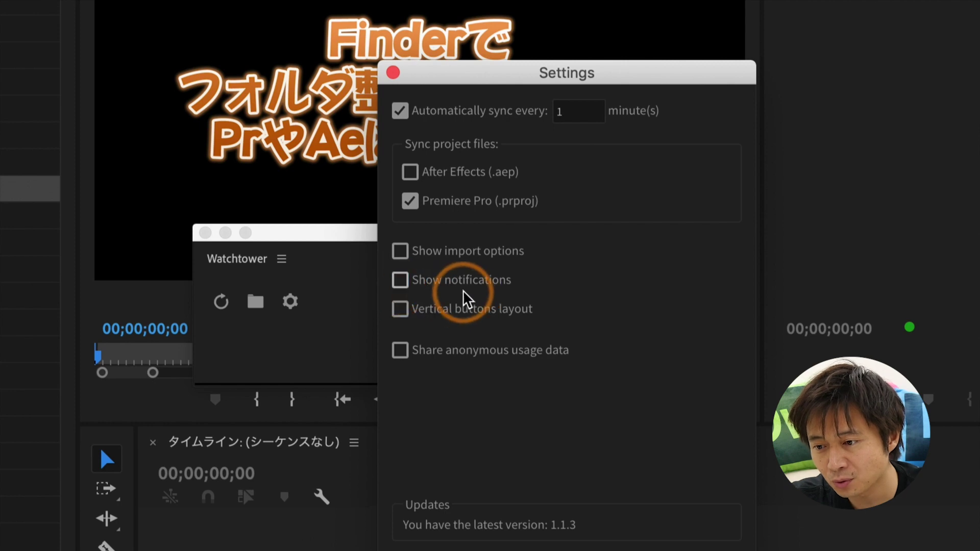
left_click_drag(464, 292, 410, 288)
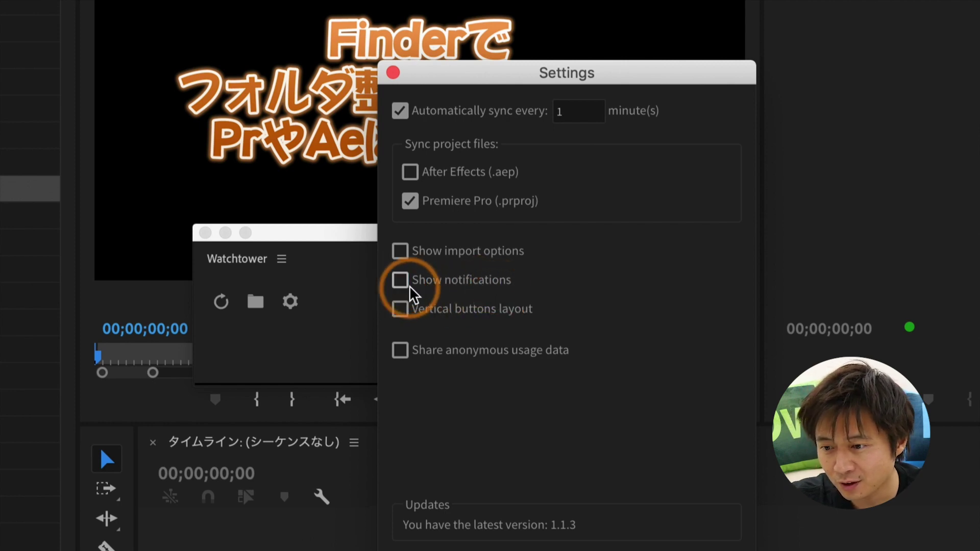
left_click(400, 280)
left_click(683, 547)
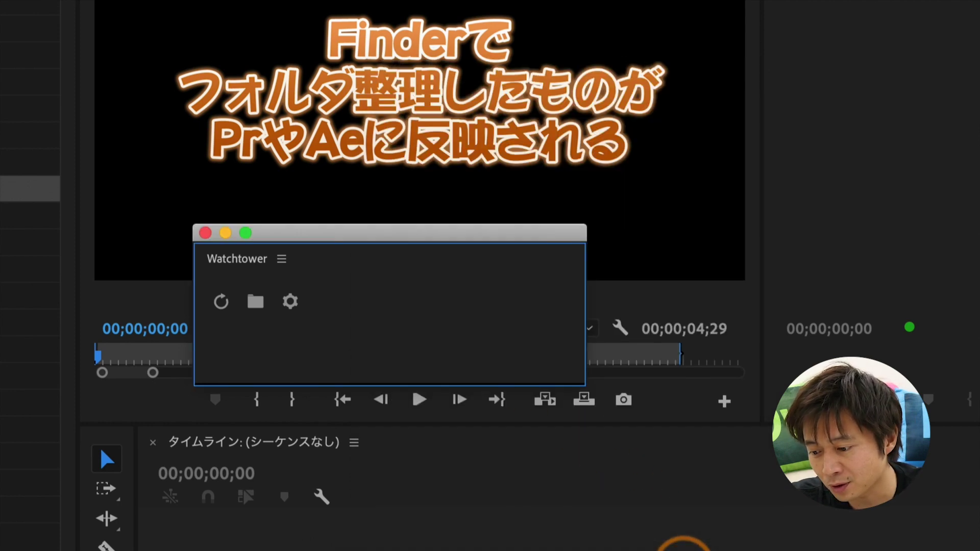
left_click(300, 254)
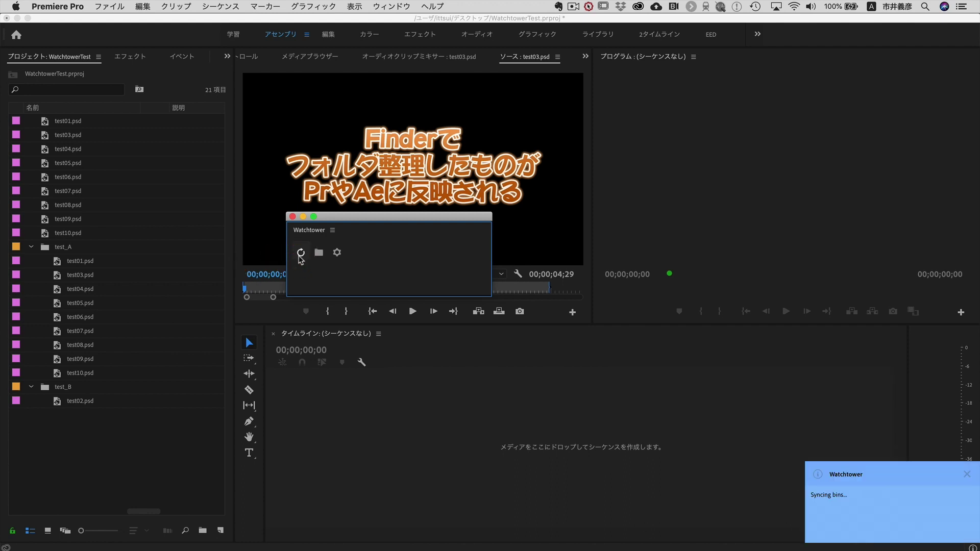
- Re-sync the bins, switch off Watchtower's Show notifications, then sync again with no pop-up
left_click(711, 435)
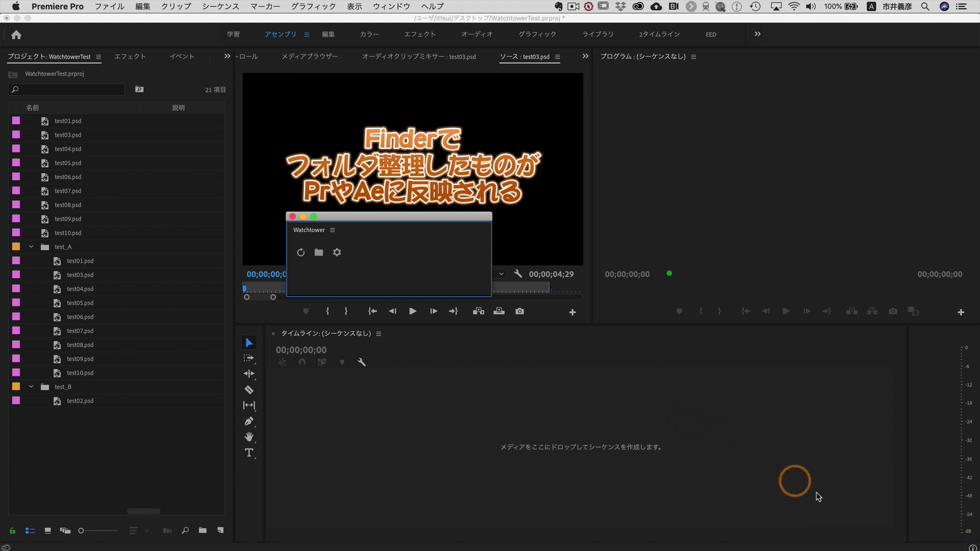
left_click(303, 255)
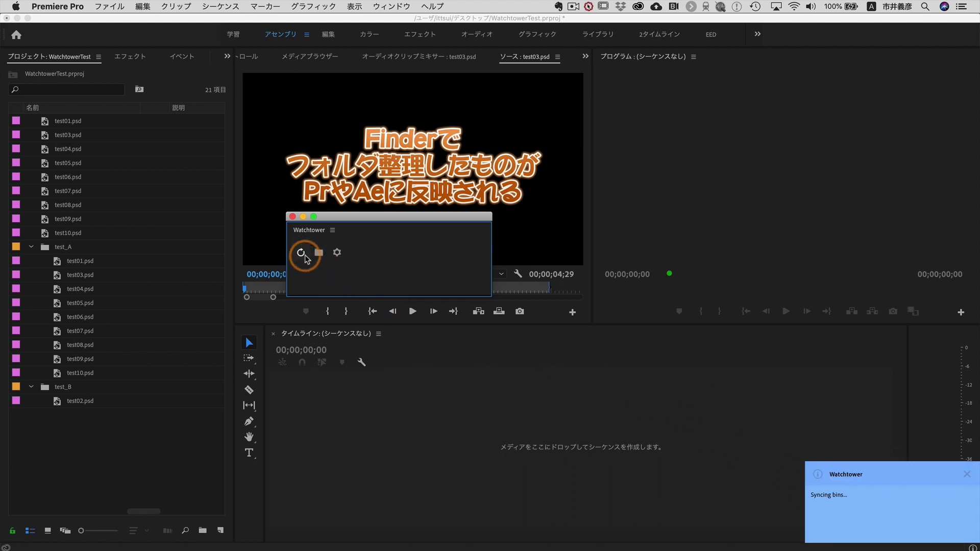
left_click(336, 252)
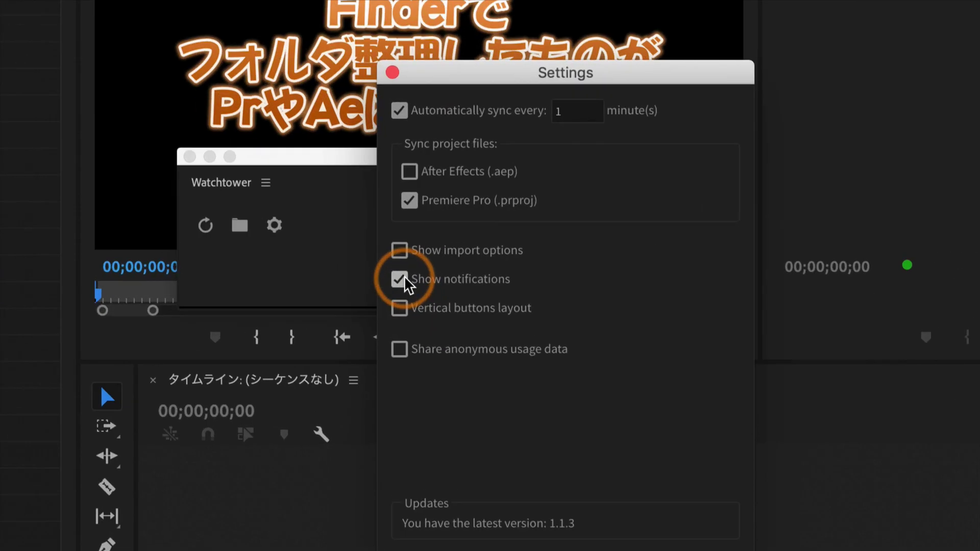
left_click(402, 280)
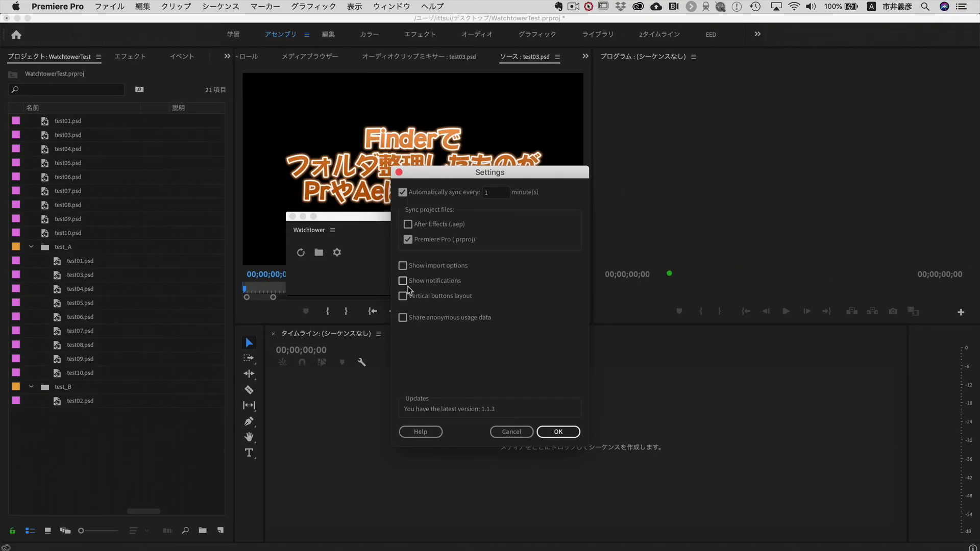
left_click(559, 432)
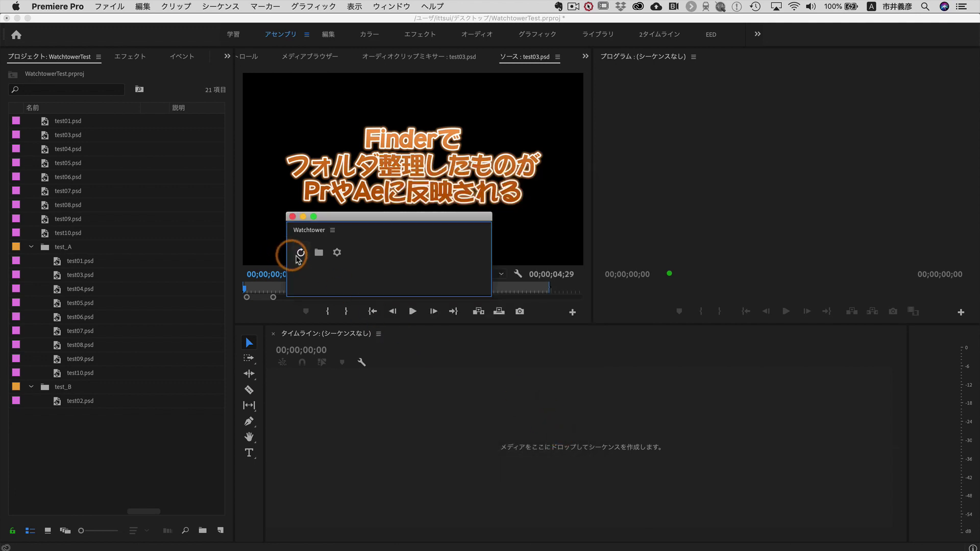
left_click(300, 254)
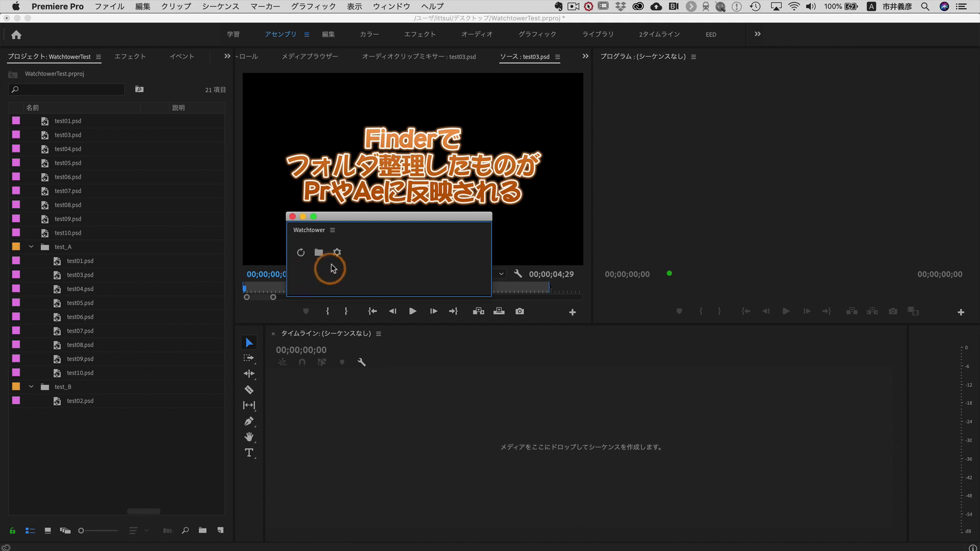
left_click(337, 253)
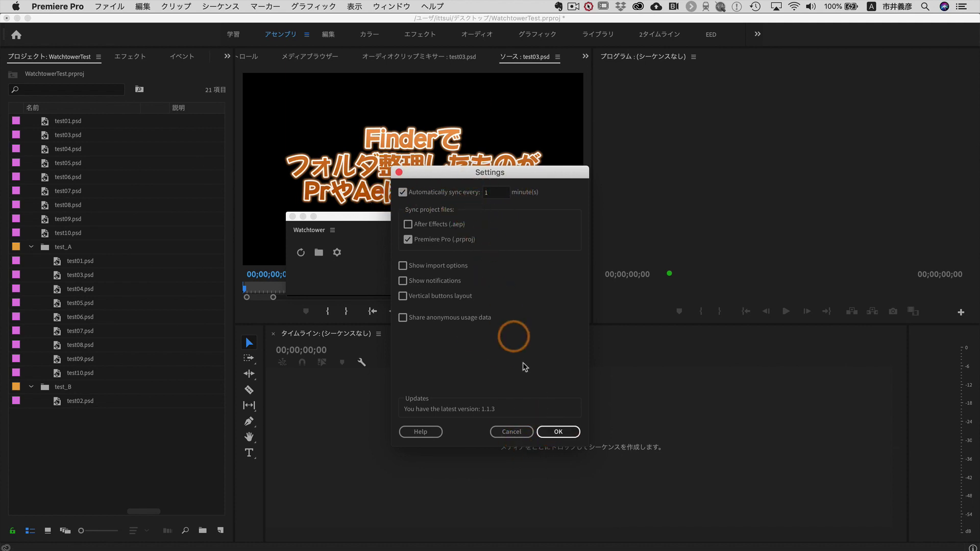
- Untick Watchtower's 'Automatically sync every 1 minute' and sync the bins manually
left_click(559, 432)
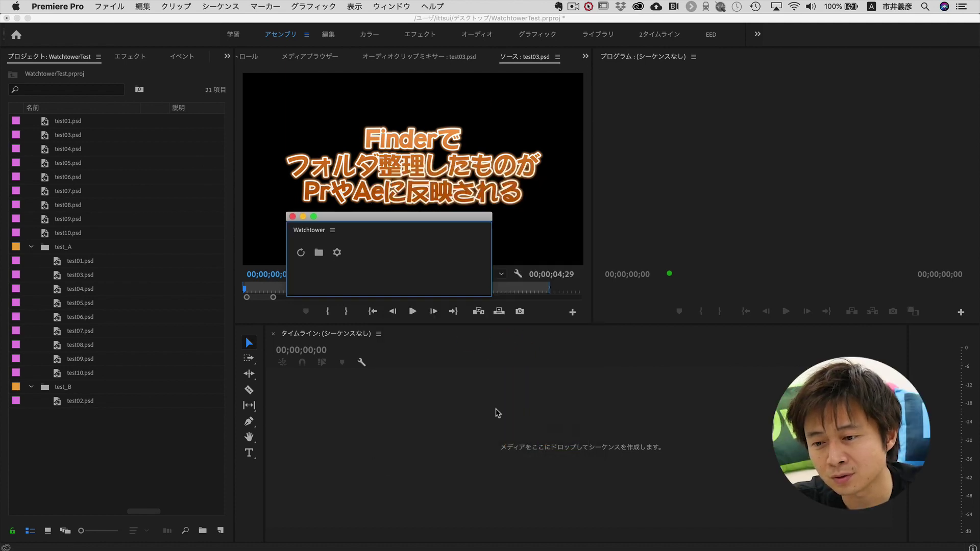
left_click_drag(344, 228, 339, 249)
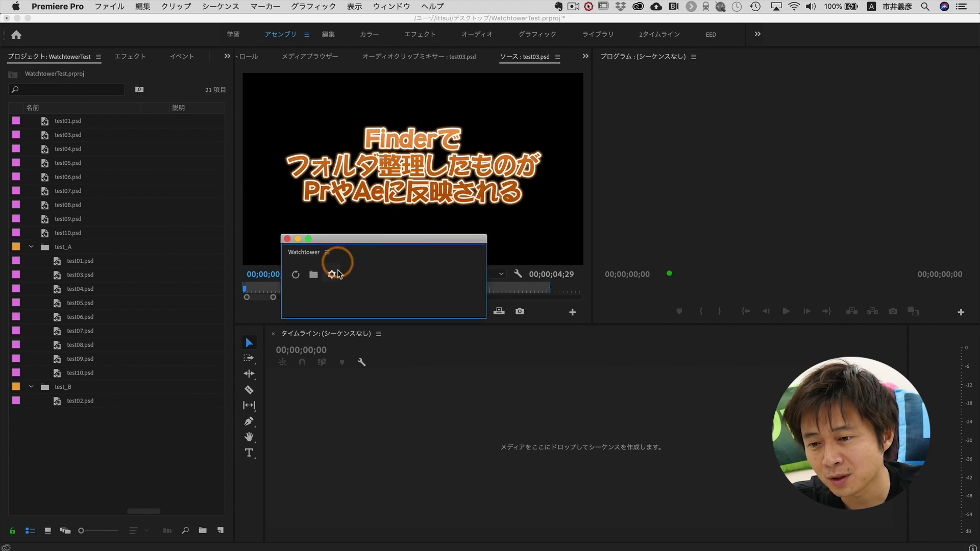
left_click(332, 275)
left_click(403, 193)
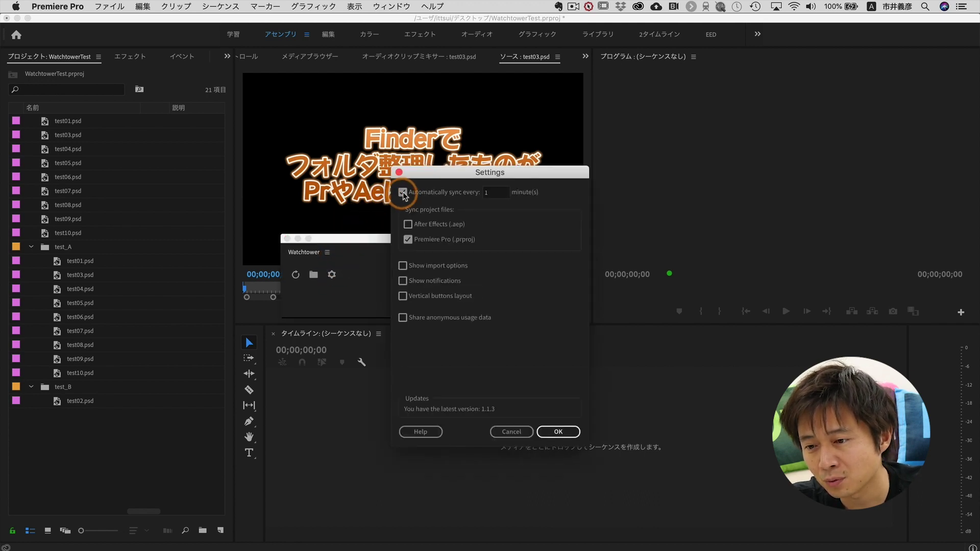
left_click(546, 432)
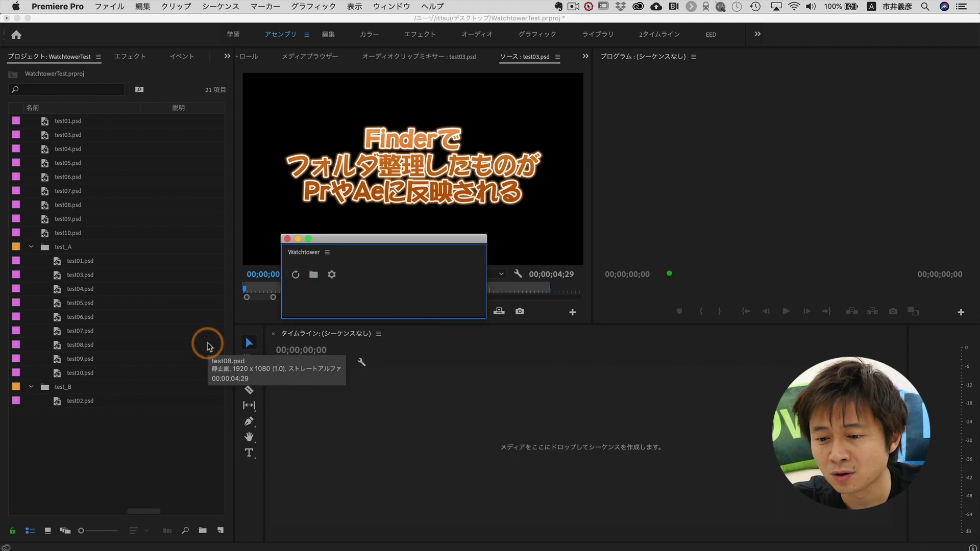
left_click(295, 276)
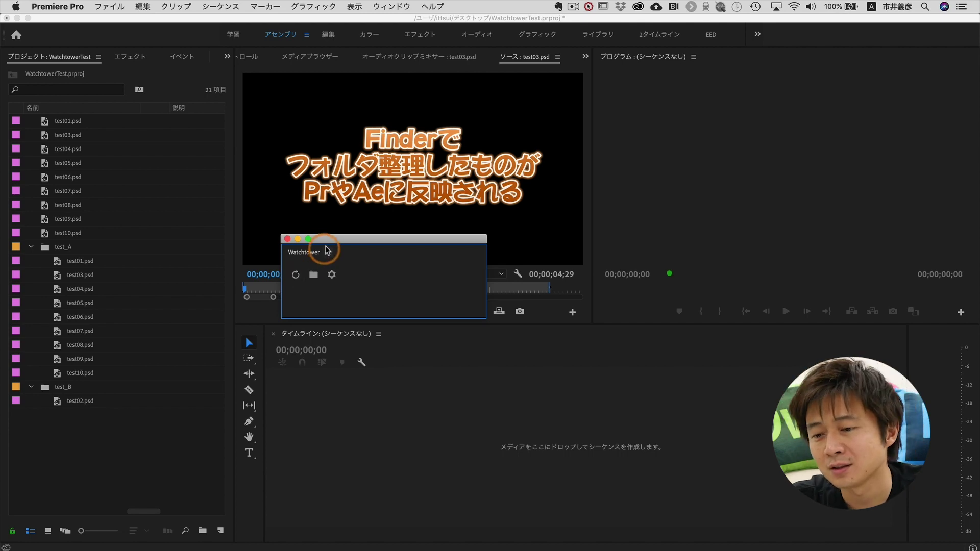
left_click_drag(330, 241, 340, 270)
- Try Watchtower's Vertical buttons layout, then switch the panel back to horizontal buttons
left_click(342, 303)
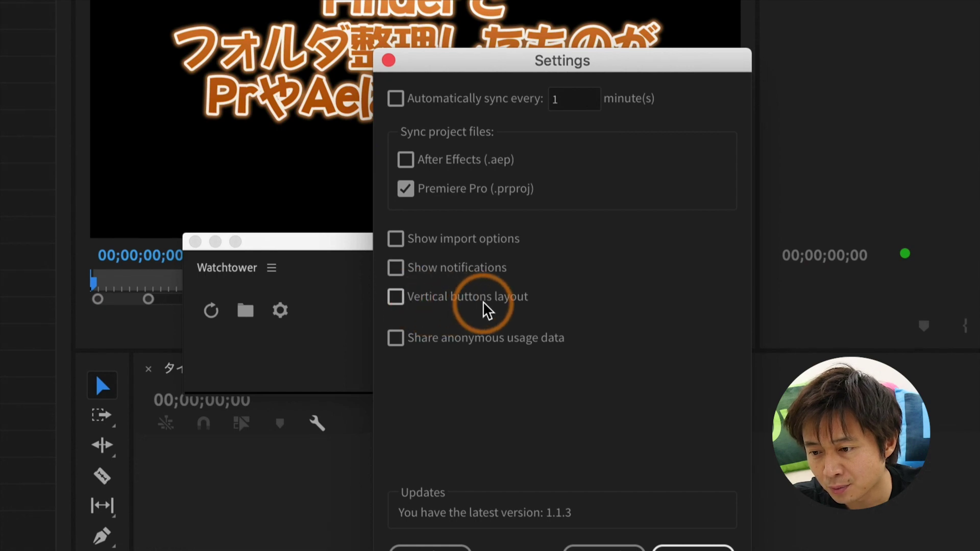
left_click(395, 300)
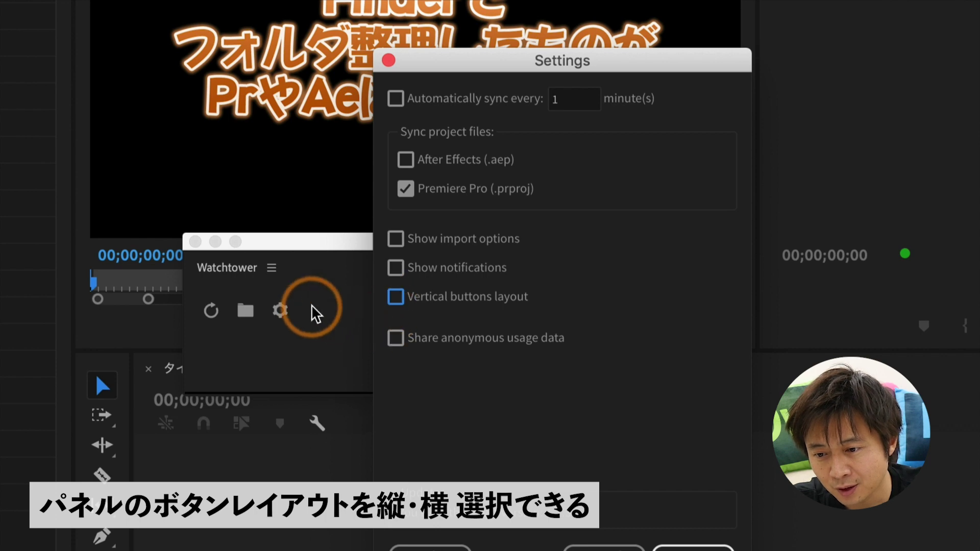
left_click(394, 299)
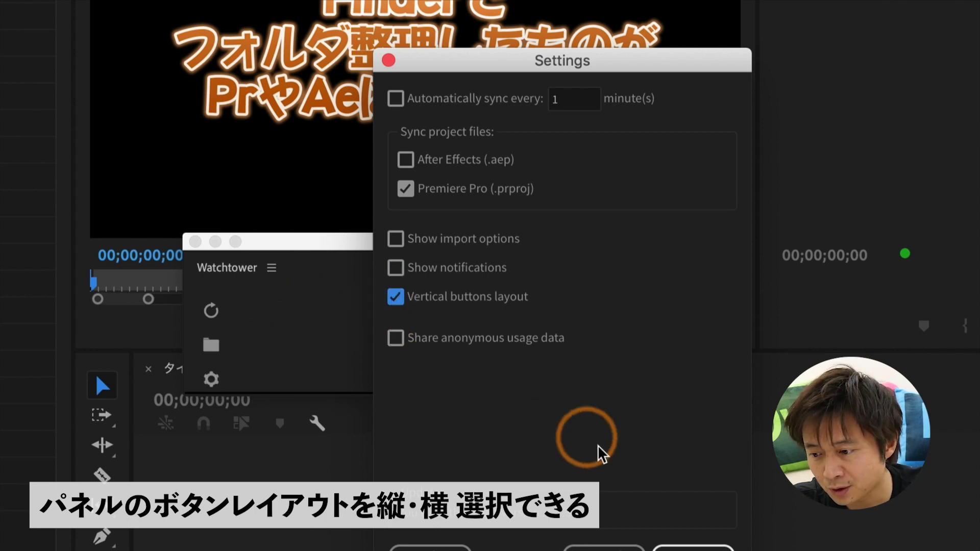
left_click(671, 546)
mouse_move(243, 255)
left_mouse_down()
mouse_move(312, 283)
mouse_move(237, 388)
left_mouse_up()
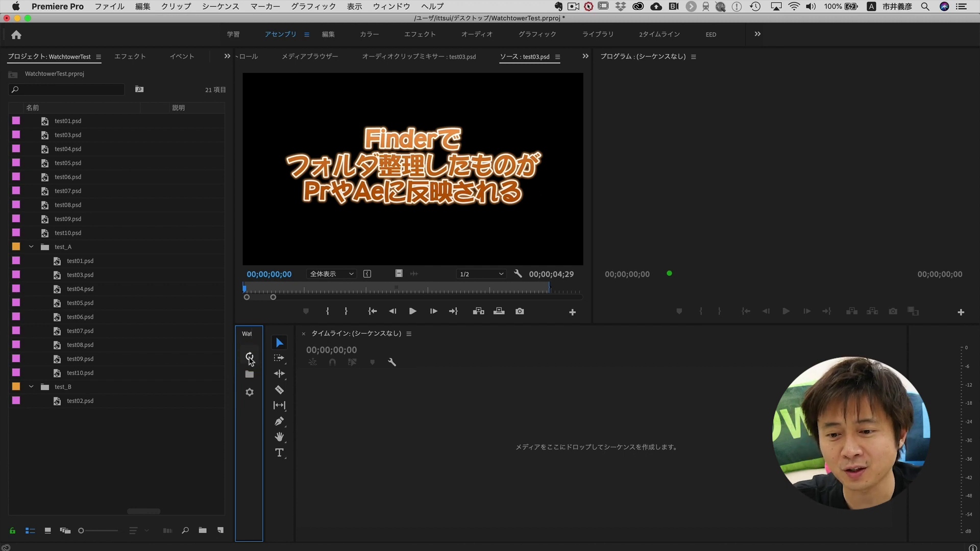
left_click(250, 393)
left_click(403, 296)
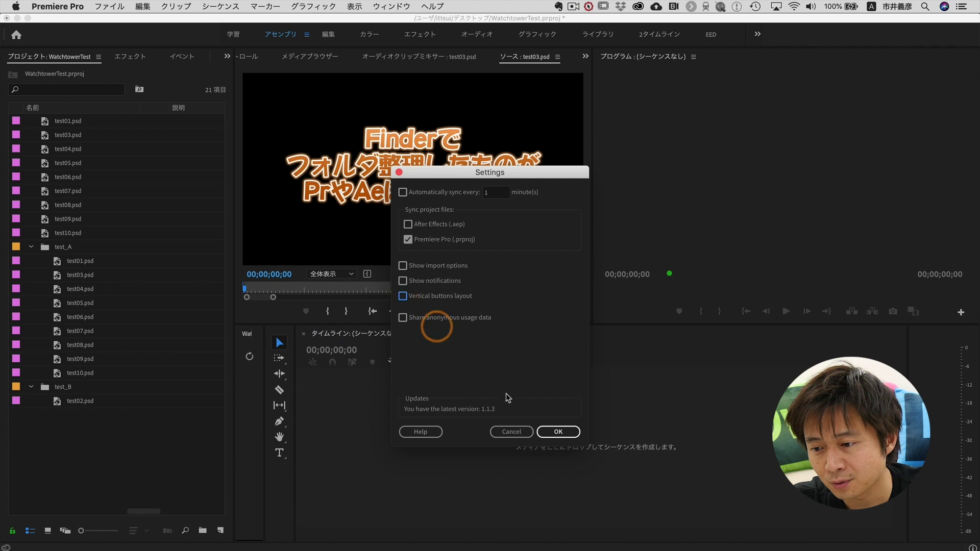
left_click(549, 432)
- Dock Watchtower above the Project panel and shrink it so the Project panel is larger
left_click(249, 357)
mouse_move(247, 341)
left_mouse_down()
mouse_move(51, 60)
mouse_move(52, 69)
left_mouse_up()
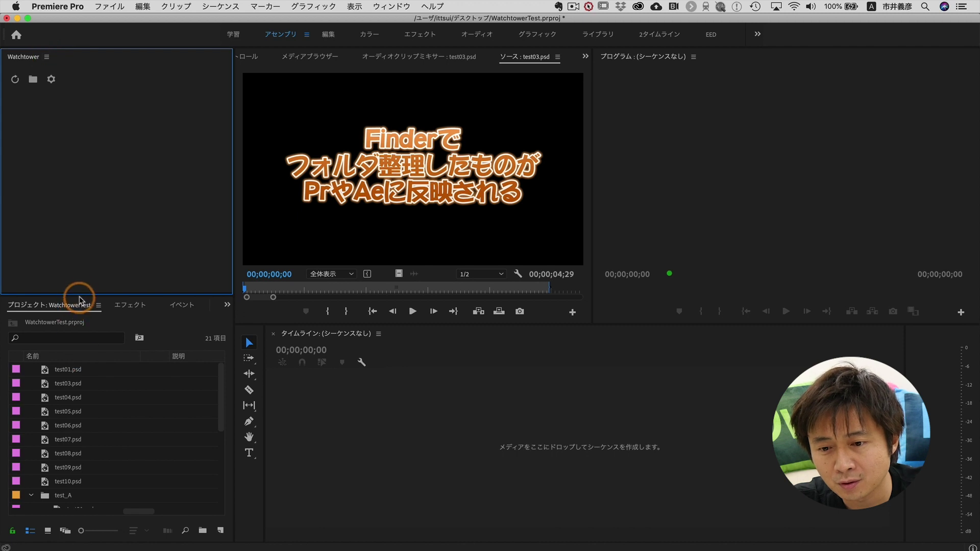
mouse_move(79, 296)
left_mouse_down()
mouse_move(47, 90)
mouse_move(2, 80)
left_mouse_up()
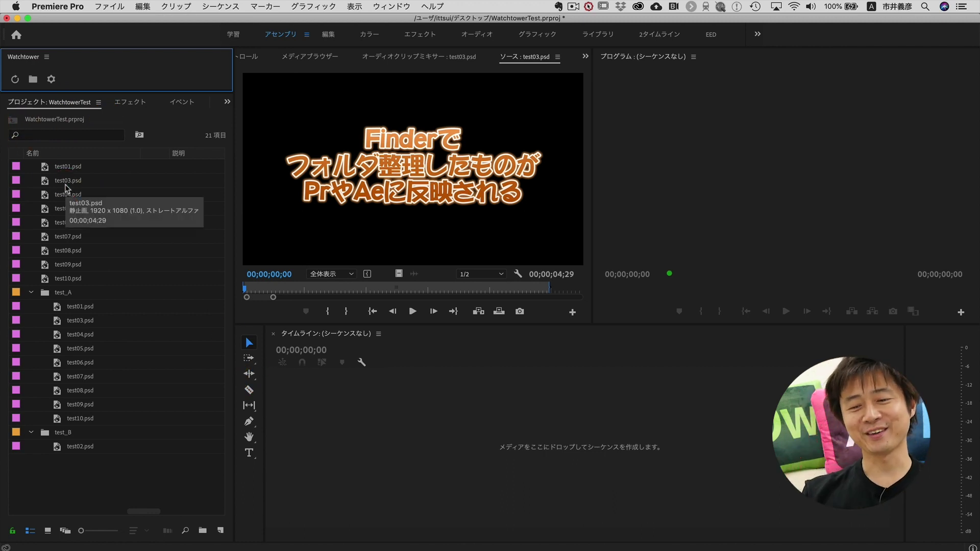
- Collapse the test_A bin, then expand the empty test_C folder in Finder
left_click(31, 292)
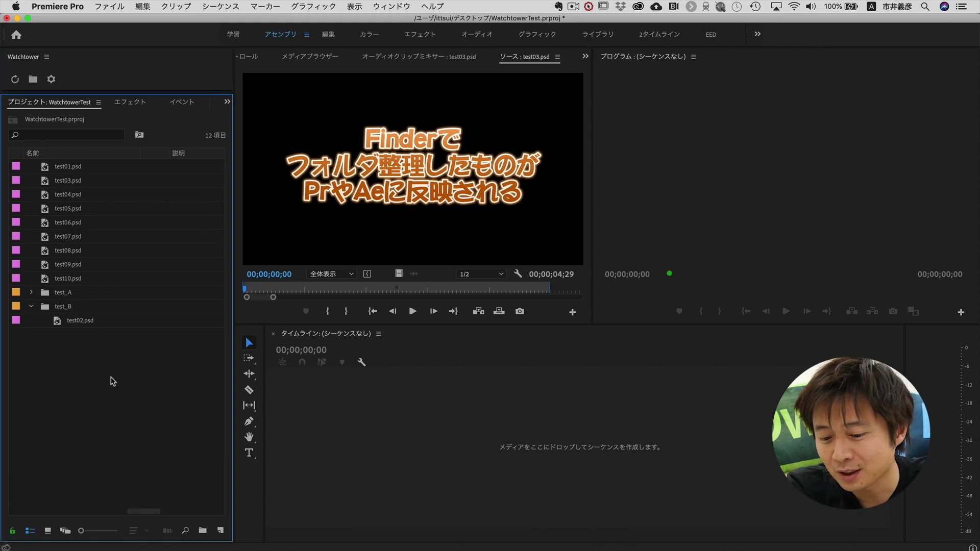
key("super+Tab")
left_click(443, 311)
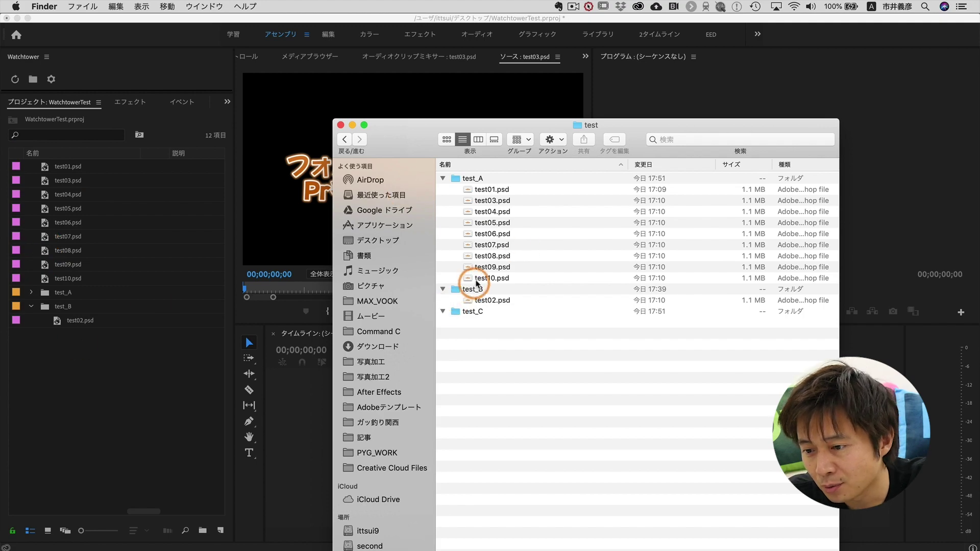
- Select test05–test10.psd in test_A, drag them onto test_C, and select test_C
left_click_drag(477, 283, 492, 226)
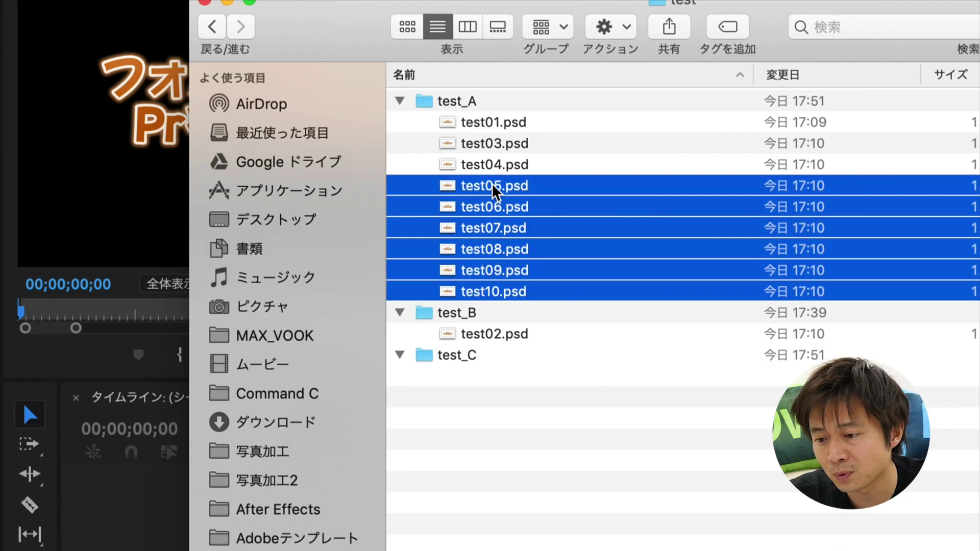
left_click_drag(494, 191, 470, 358)
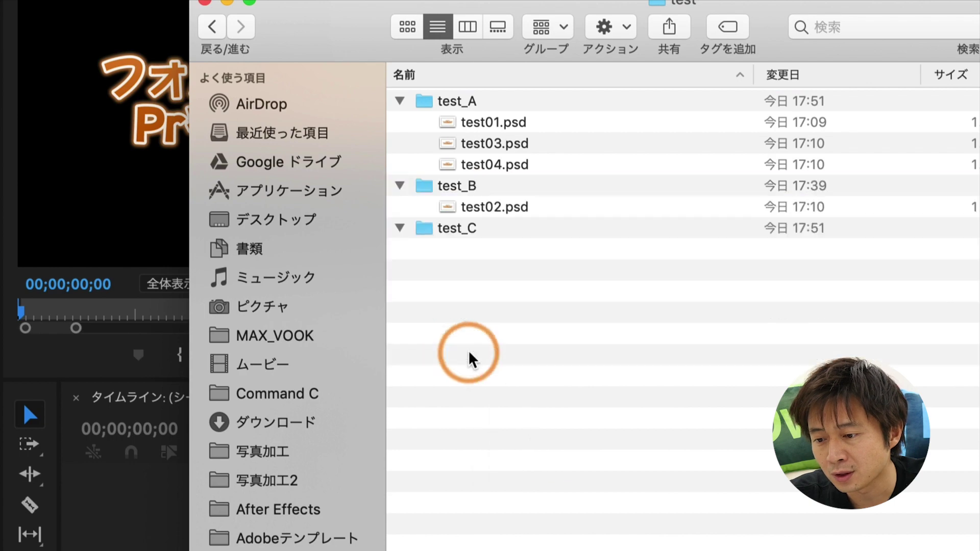
left_click(427, 234)
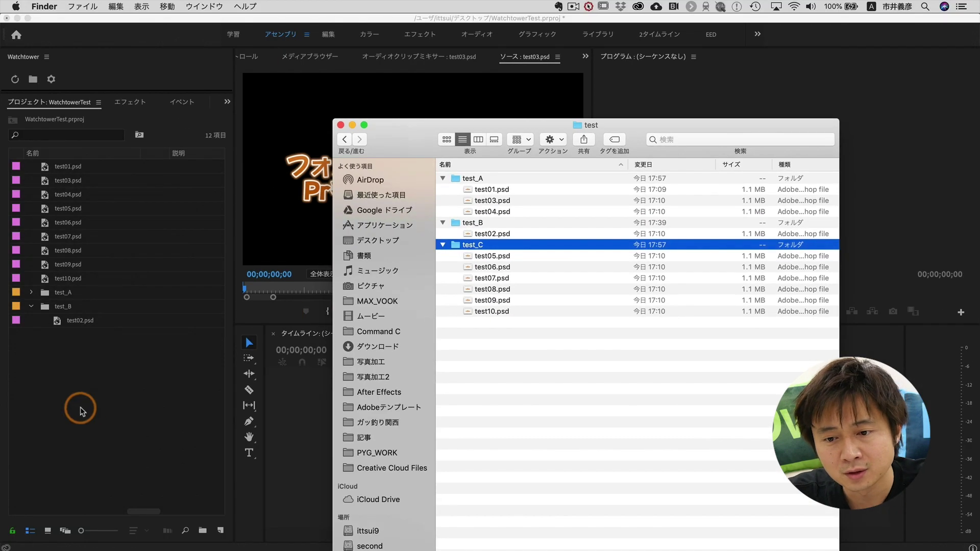
- Check that Premiere's test_A bin still holds test01 and test08.psd, comparing with Finder
left_click(80, 411)
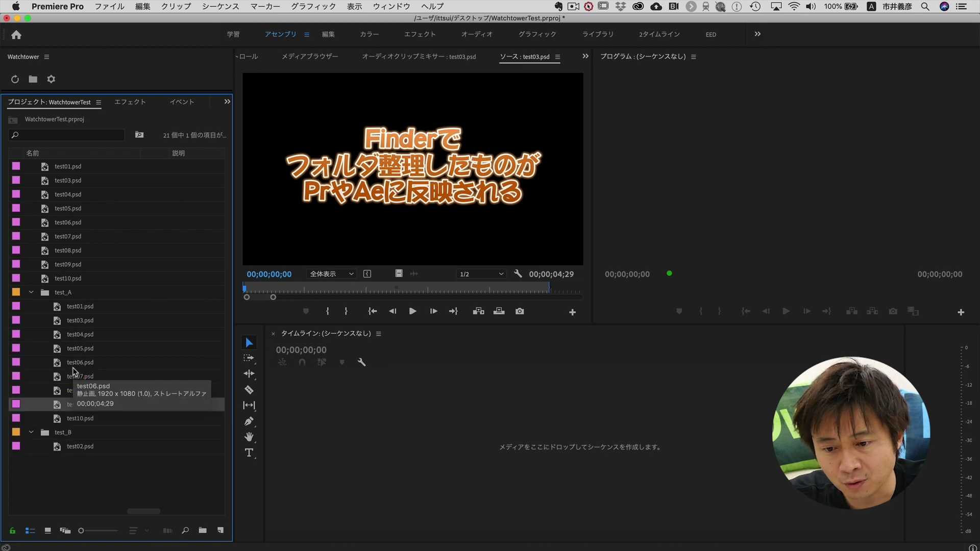
left_click(76, 390)
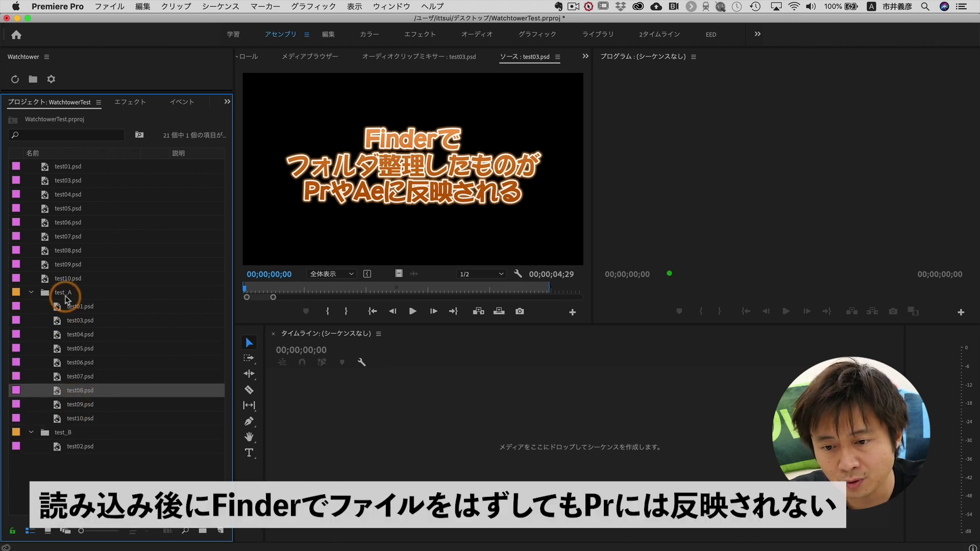
left_click(65, 297)
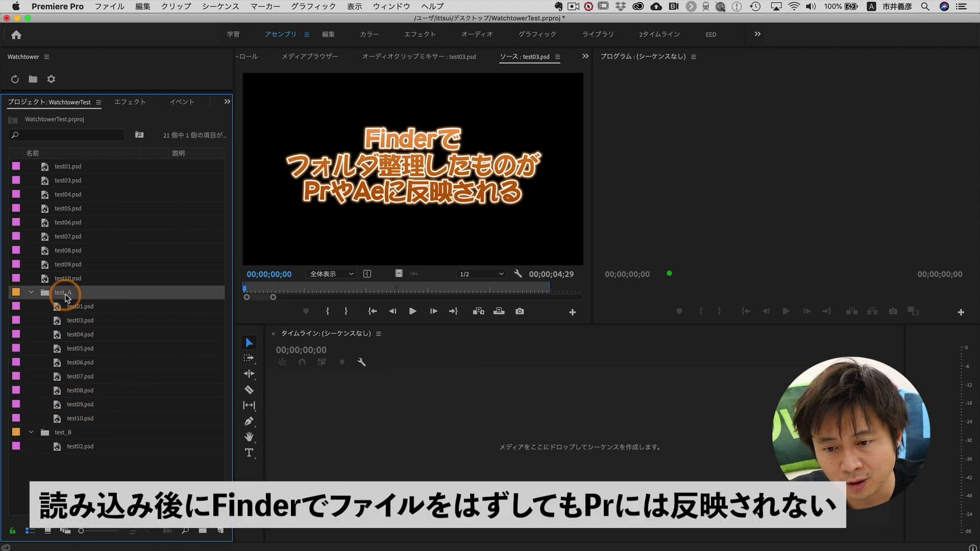
left_click(74, 308)
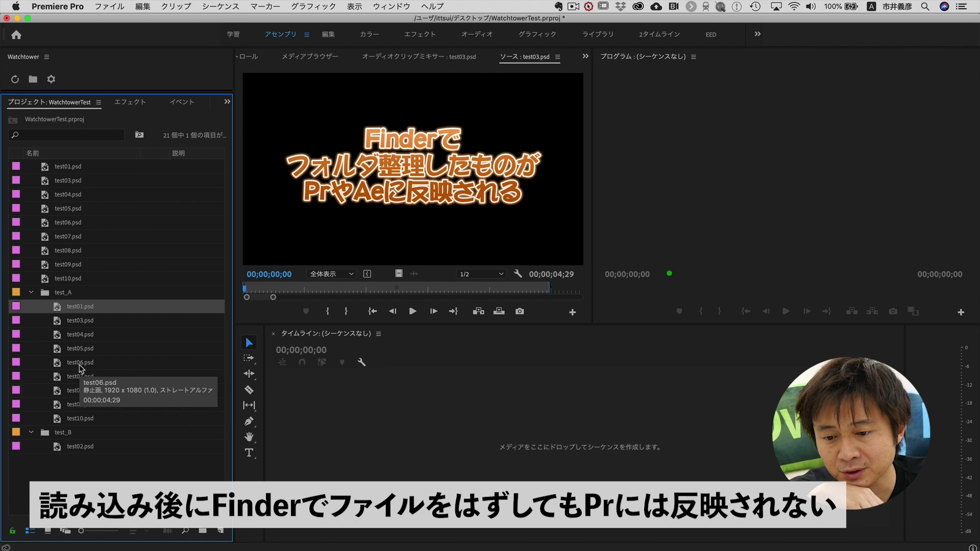
key("super+Tab")
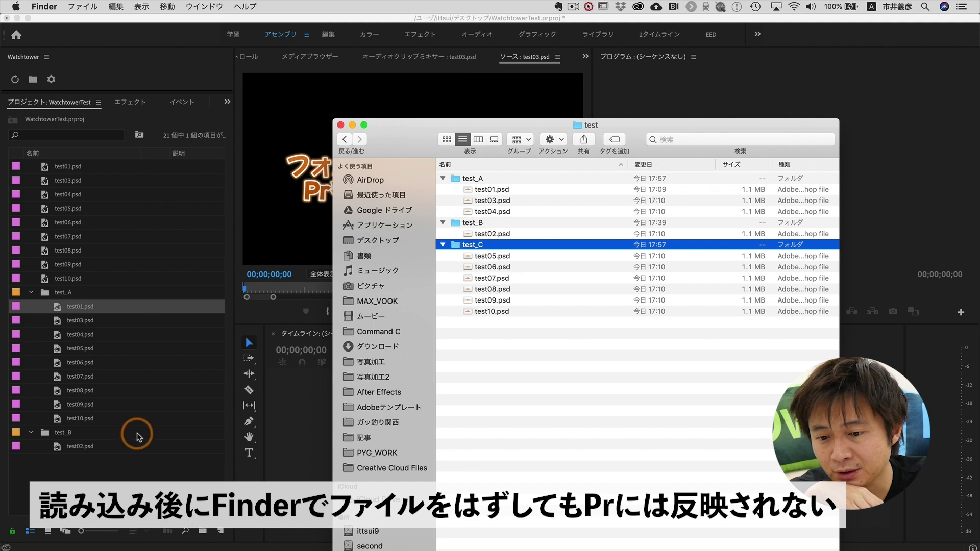
left_click(143, 471)
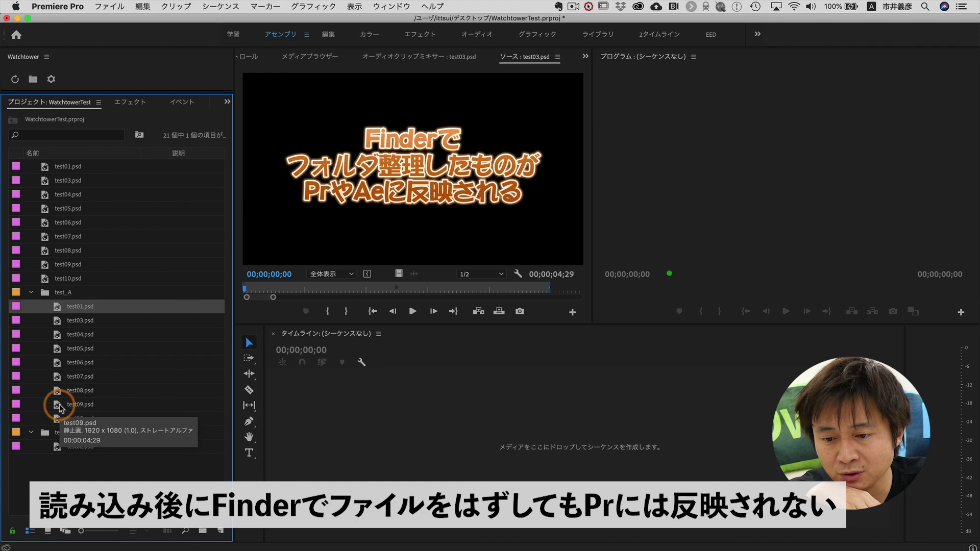
- Collapse the test_A and test_B bins in the Project panel
left_click(32, 293)
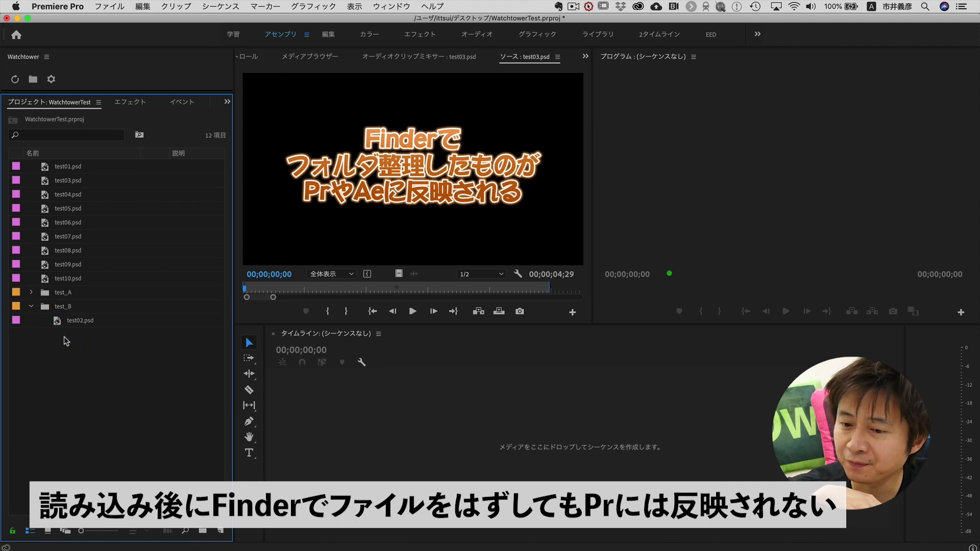
left_click(31, 308)
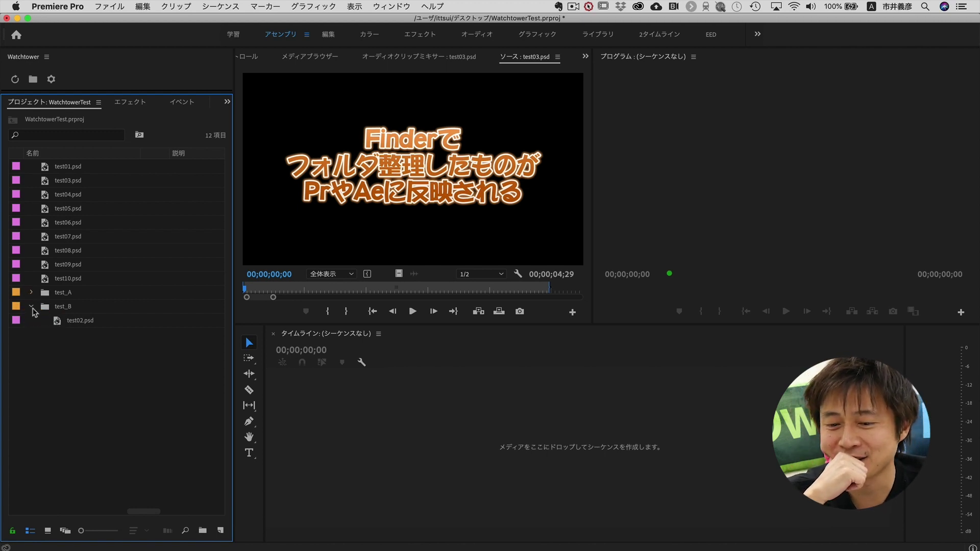
left_click(31, 307)
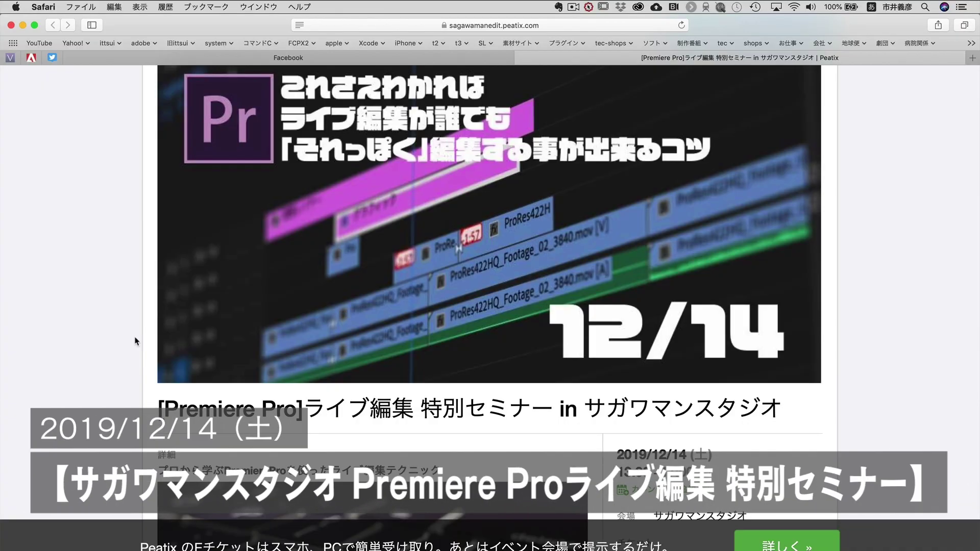
scroll(215, 302, "down", 4)
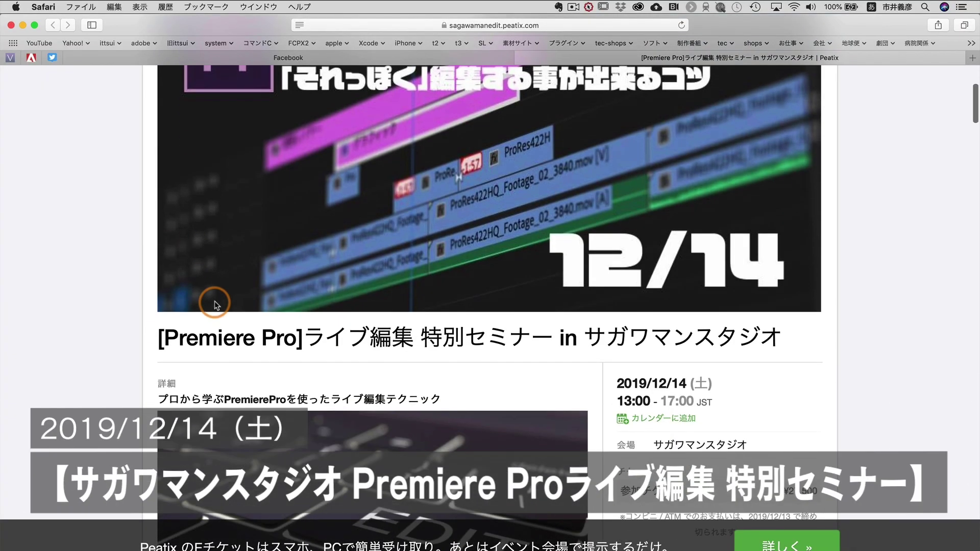
scroll(215, 302, "down", 3)
scroll(214, 304, "up", 1)
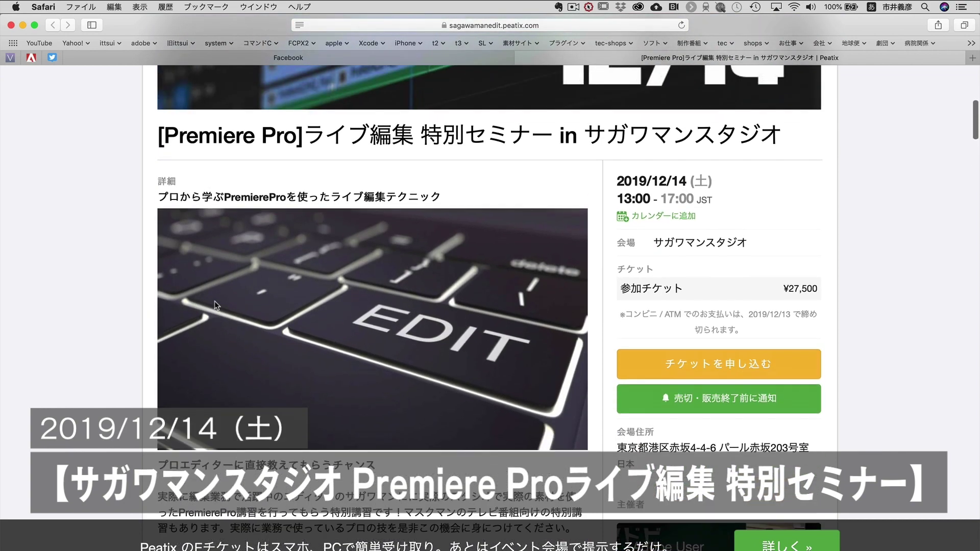
scroll(214, 305, "up", 2)
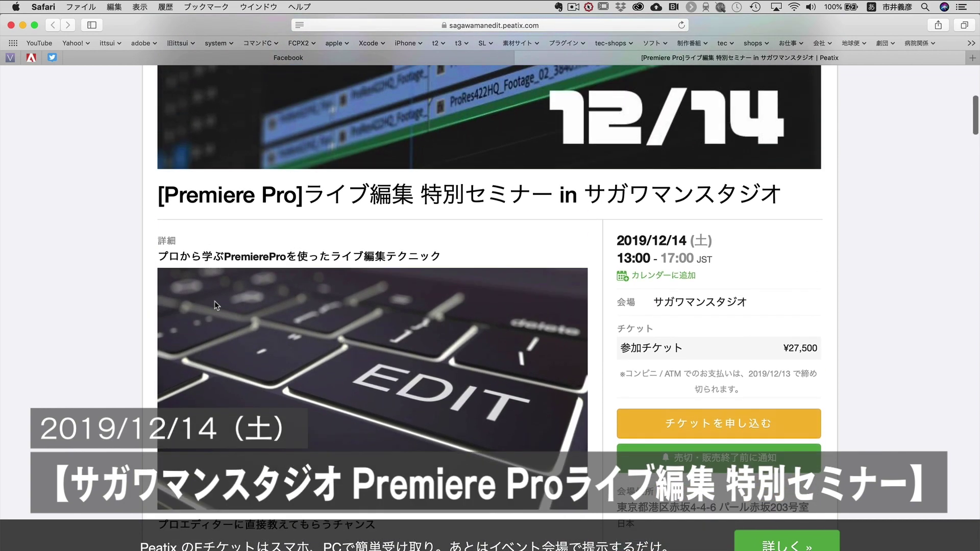
scroll(215, 305, "up", 1)
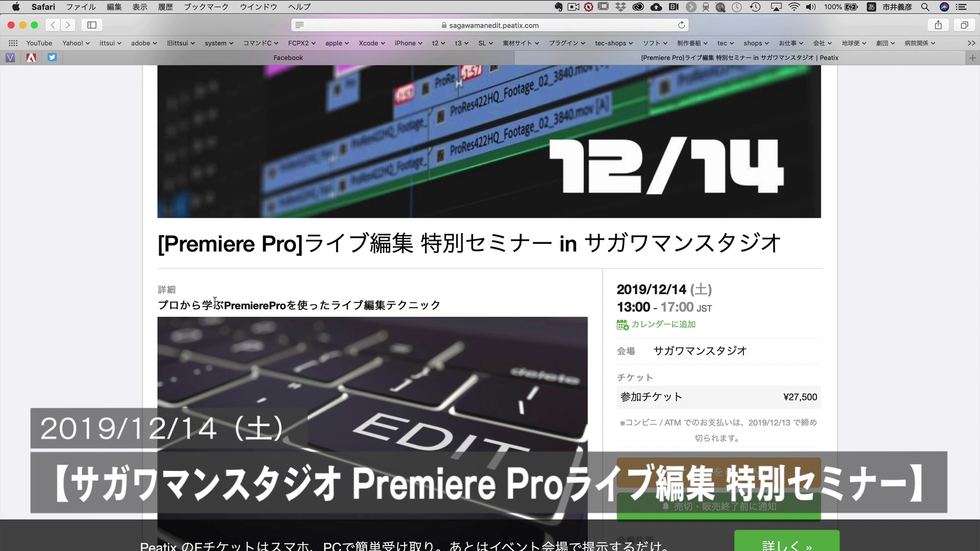
scroll(214, 301, "down", 1)
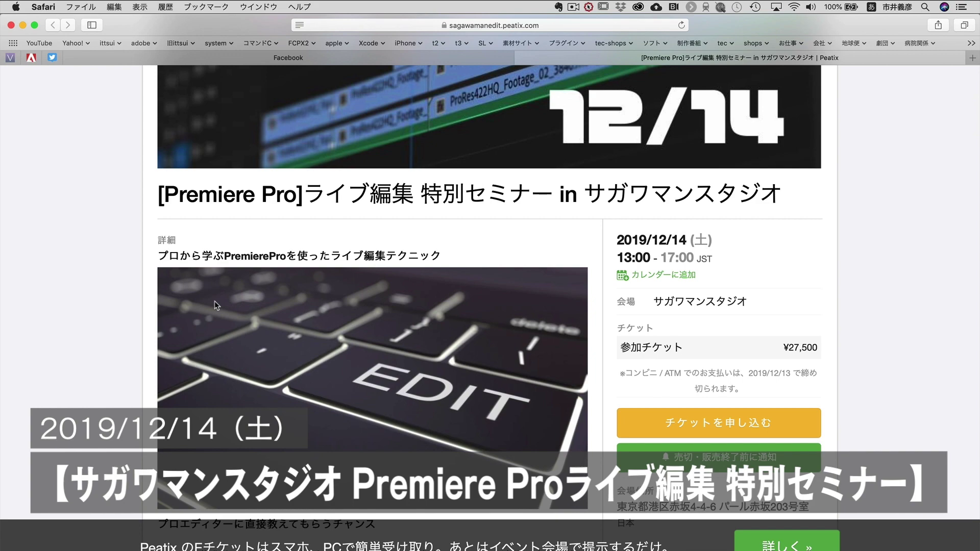
scroll(214, 301, "down", 1)
scroll(214, 301, "down", 2)
scroll(215, 301, "down", 3)
scroll(215, 306, "down", 2)
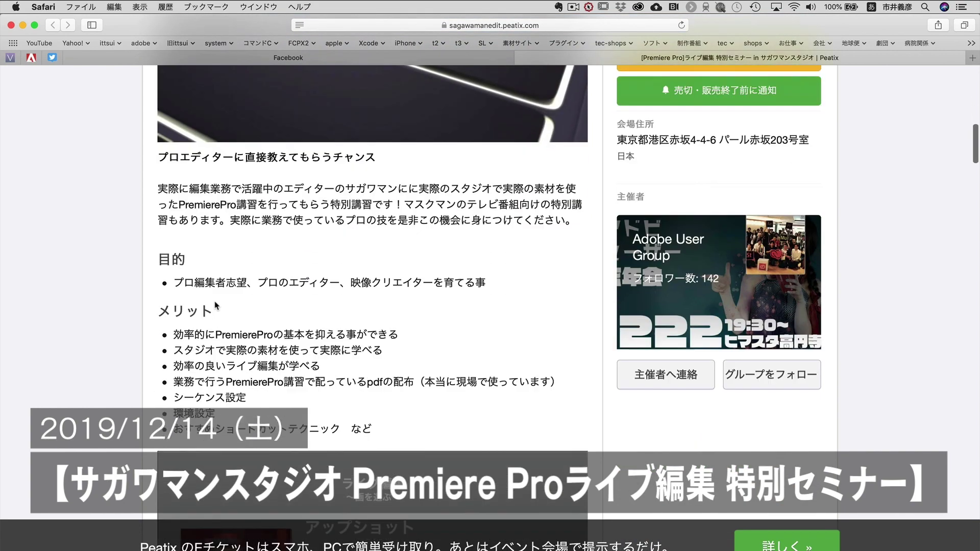
scroll(215, 305, "down", 4)
scroll(215, 305, "down", 3)
scroll(215, 305, "down", 4)
scroll(216, 306, "down", 4)
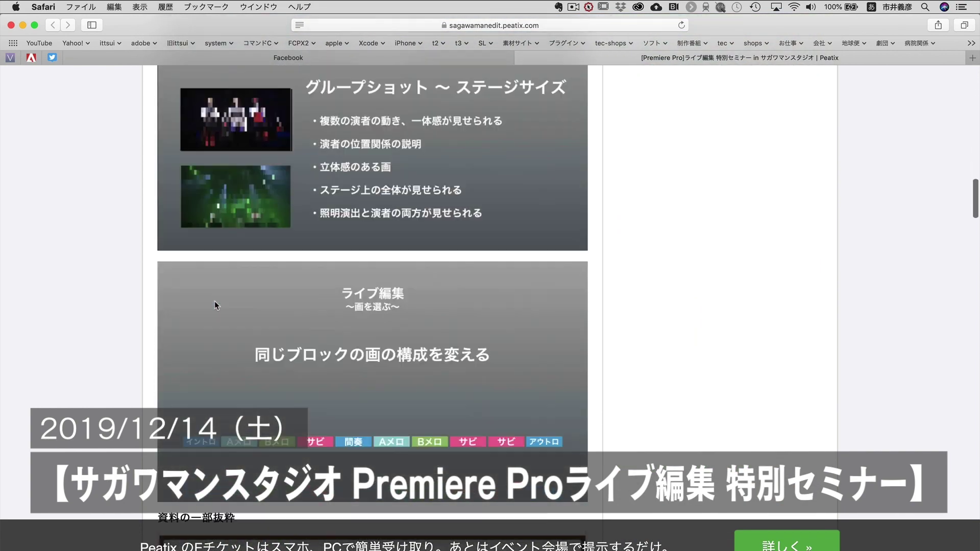
scroll(215, 306, "down", 4)
scroll(215, 305, "down", 4)
scroll(216, 306, "down", 4)
scroll(215, 305, "down", 1)
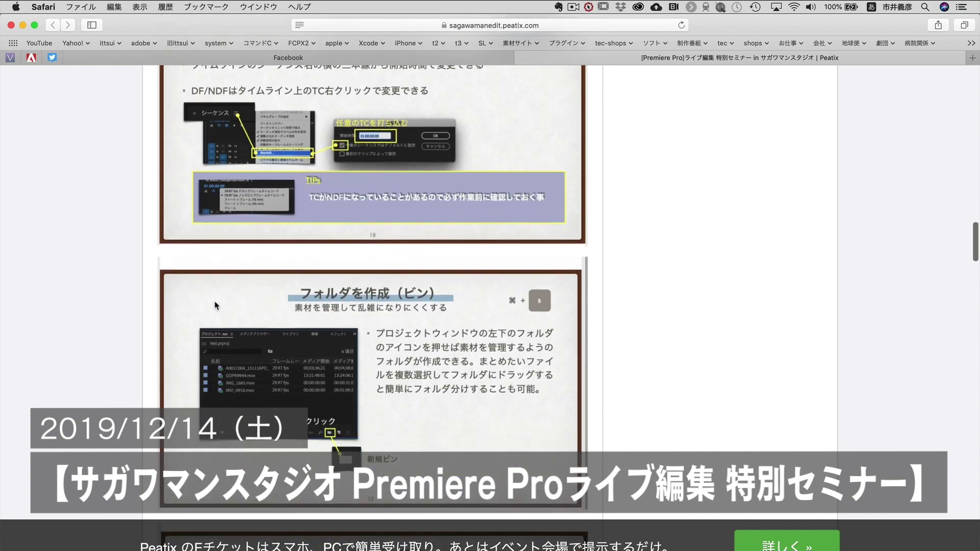
scroll(216, 305, "down", 5)
scroll(216, 305, "down", 3)
scroll(216, 305, "down", 3)
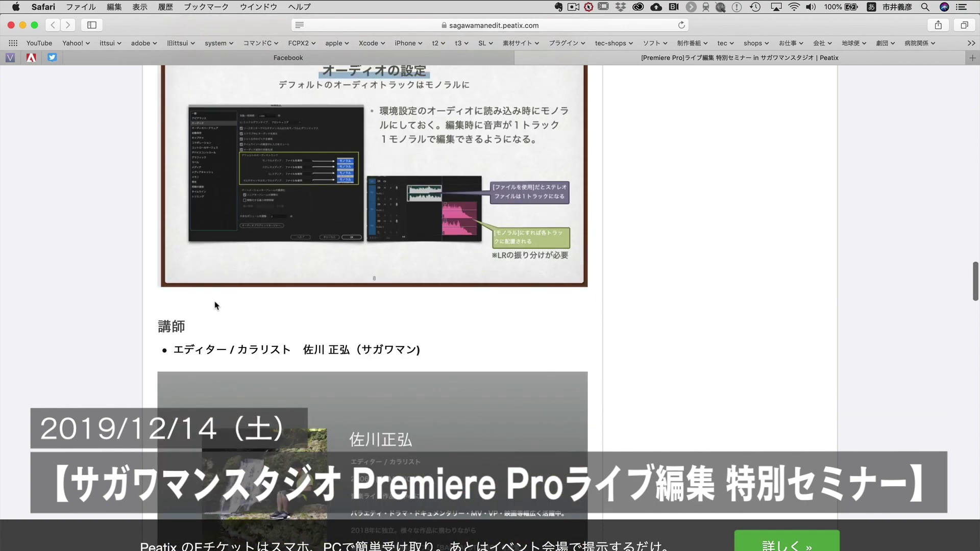
scroll(215, 305, "down", 2)
scroll(216, 305, "down", 2)
scroll(215, 305, "down", 1)
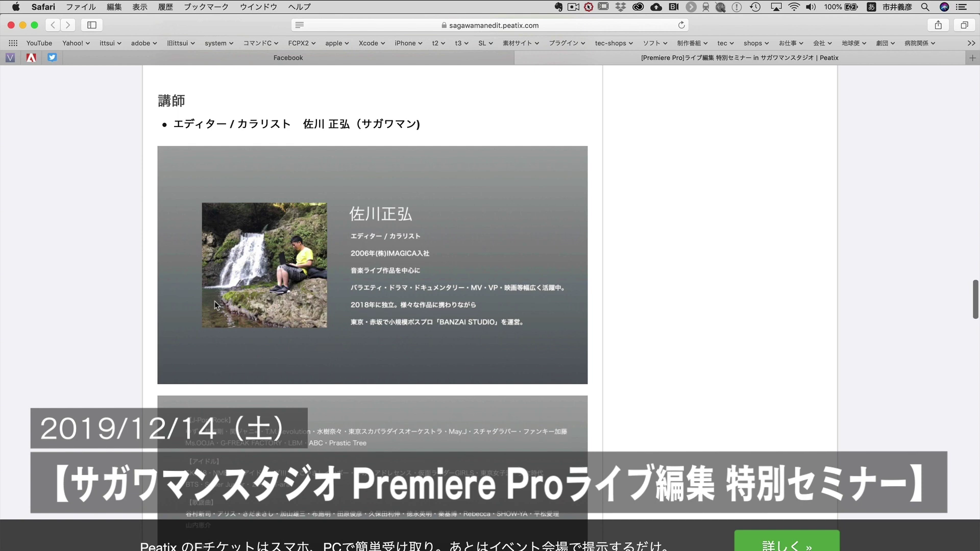
scroll(215, 302, "down", 1)
scroll(214, 302, "down", 1)
scroll(214, 301, "down", 1)
scroll(215, 301, "down", 2)
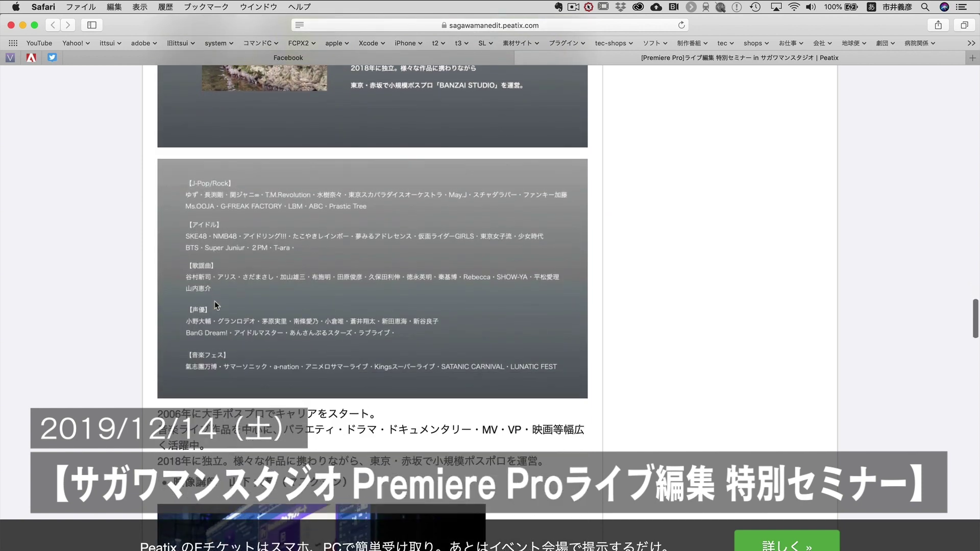
scroll(215, 305, "down", 1)
scroll(215, 305, "down", 1)
scroll(215, 306, "down", 1)
scroll(216, 305, "down", 1)
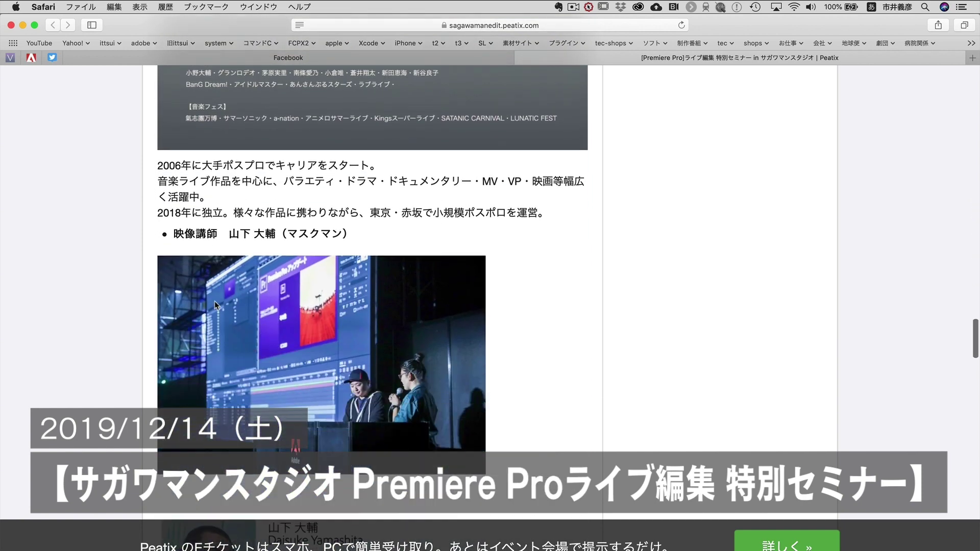
scroll(214, 304, "down", 1)
scroll(215, 304, "down", 1)
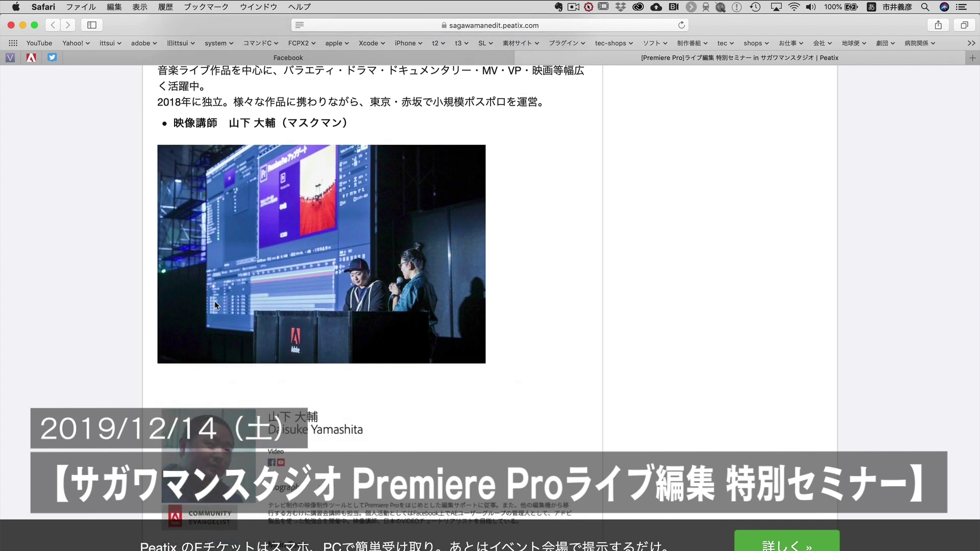
scroll(215, 305, "down", 1)
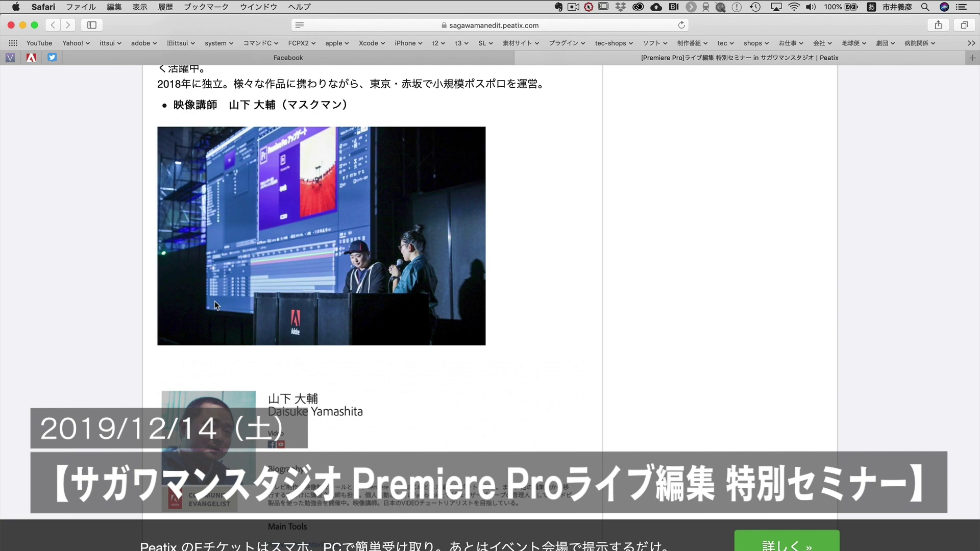
scroll(215, 304, "up", 1)
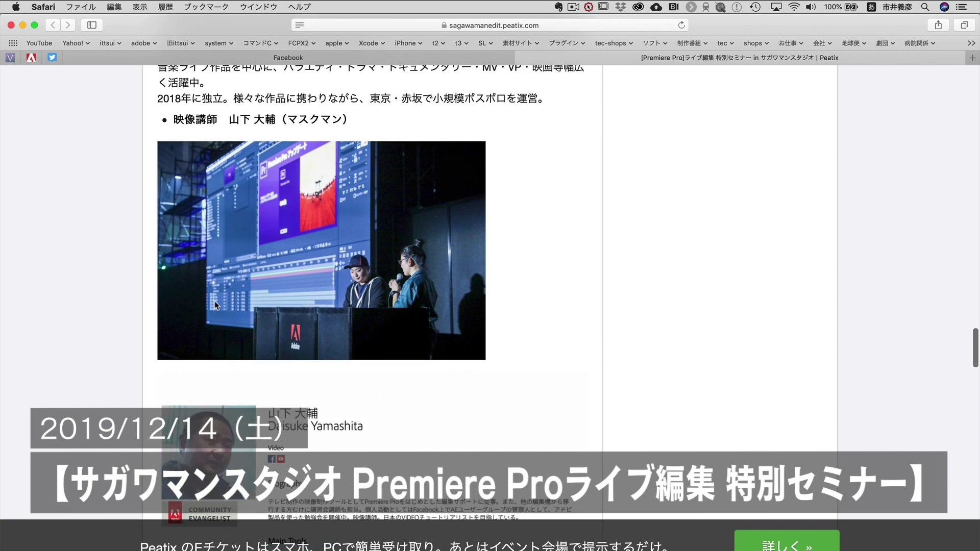
scroll(214, 304, "up", 2)
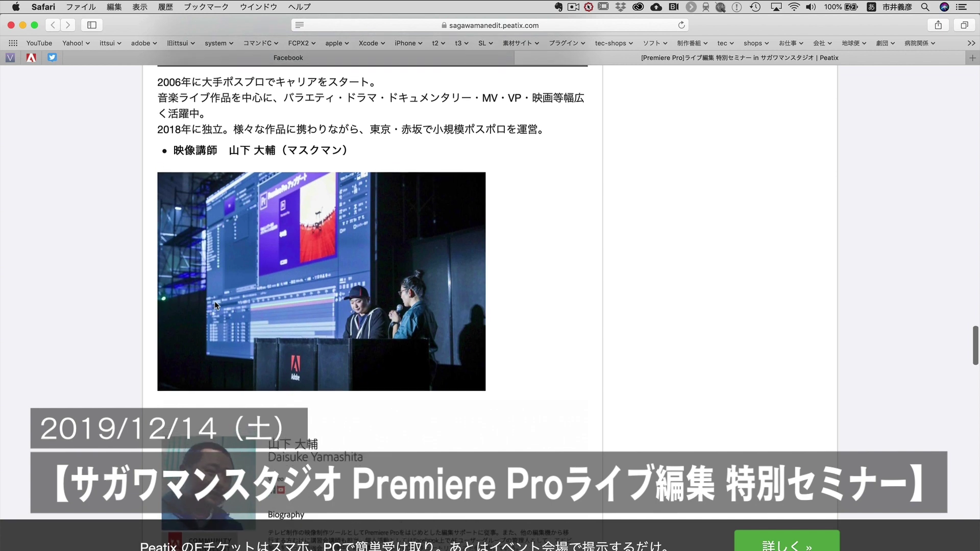
scroll(214, 305, "down", 5)
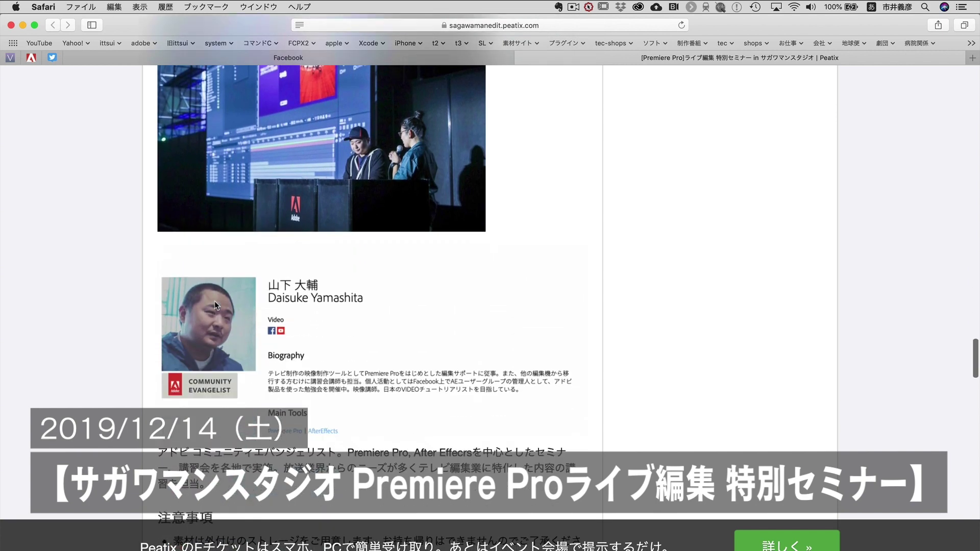
scroll(214, 304, "up", 2)
scroll(216, 306, "up", 2)
scroll(217, 305, "down", 3)
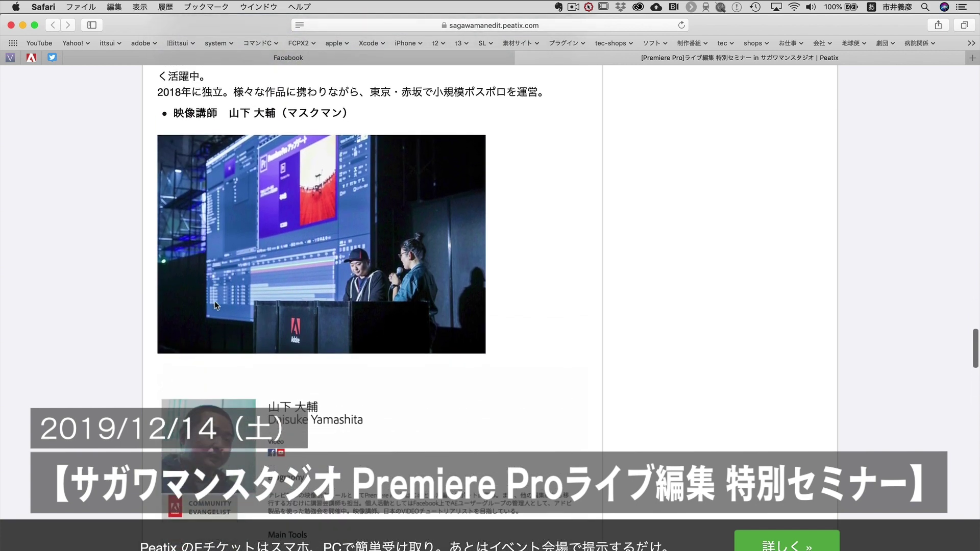
scroll(215, 304, "up", 1)
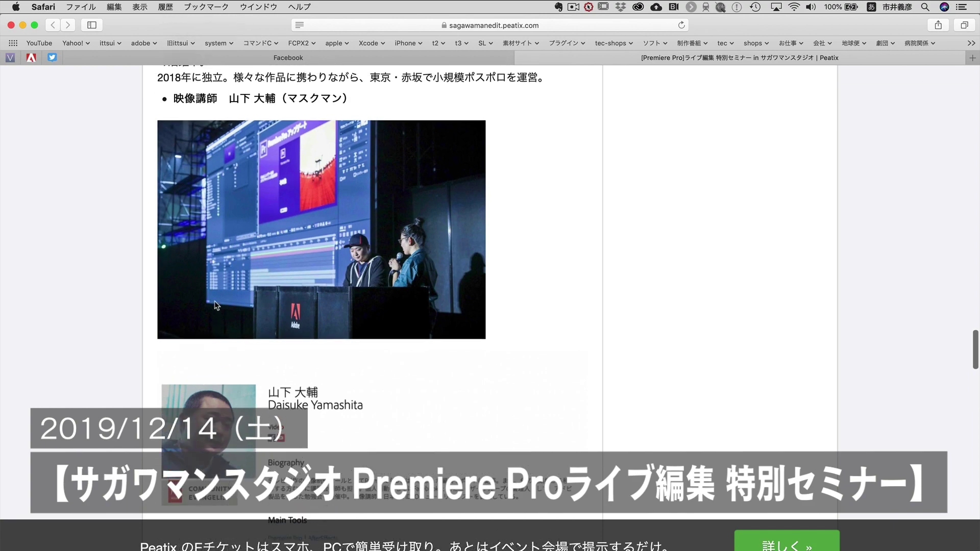
scroll(215, 304, "up", 2)
scroll(215, 305, "up", 2)
scroll(215, 305, "up", 5)
scroll(215, 304, "up", 5)
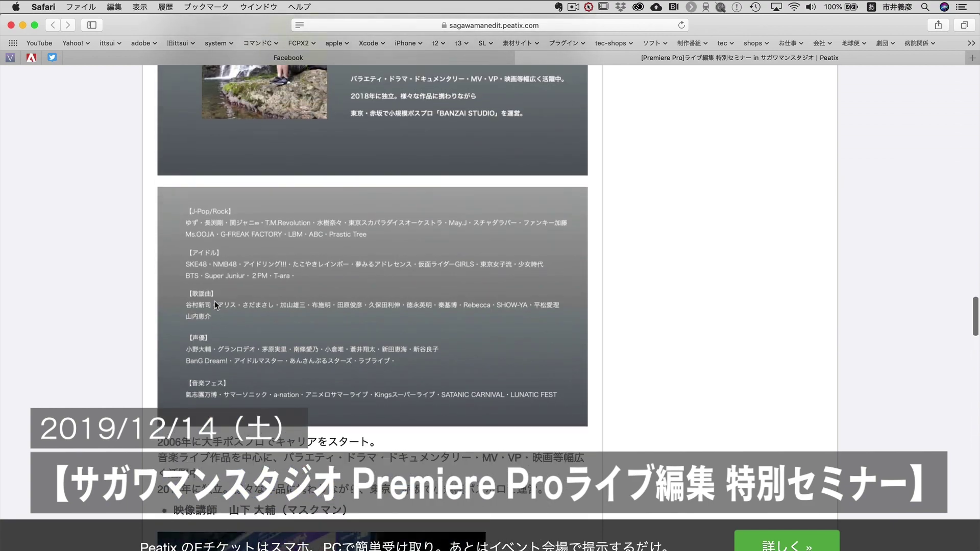
scroll(215, 305, "up", 5)
scroll(214, 305, "up", 5)
scroll(216, 305, "up", 5)
scroll(217, 305, "up", 3)
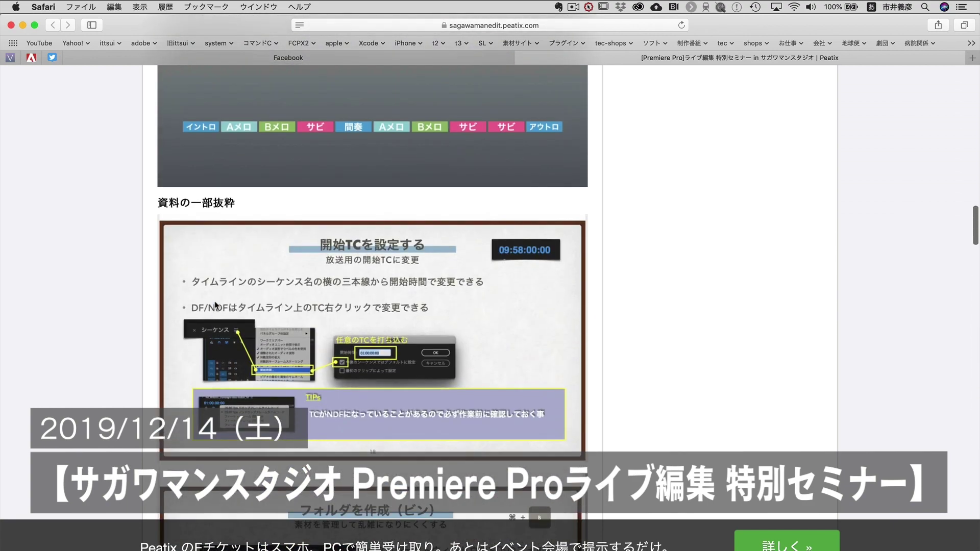
scroll(216, 306, "up", 1)
scroll(216, 305, "up", 2)
scroll(215, 305, "up", 4)
scroll(215, 305, "up", 1)
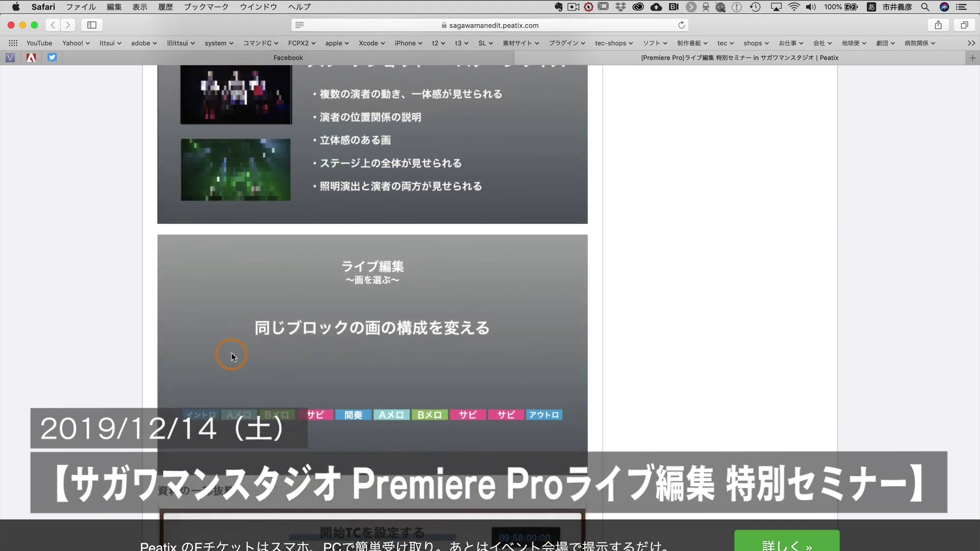
scroll(232, 354, "down", 4)
scroll(232, 355, "down", 6)
scroll(233, 356, "down", 1)
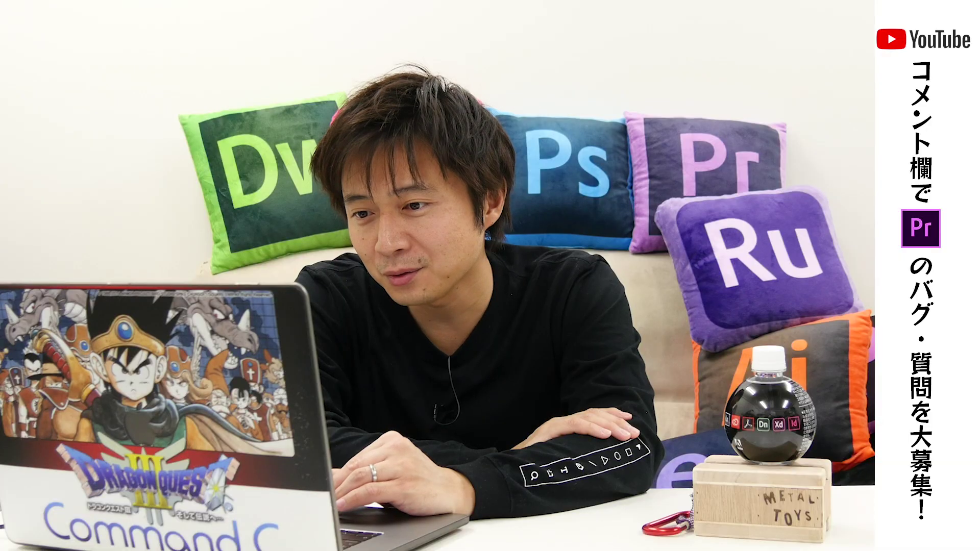